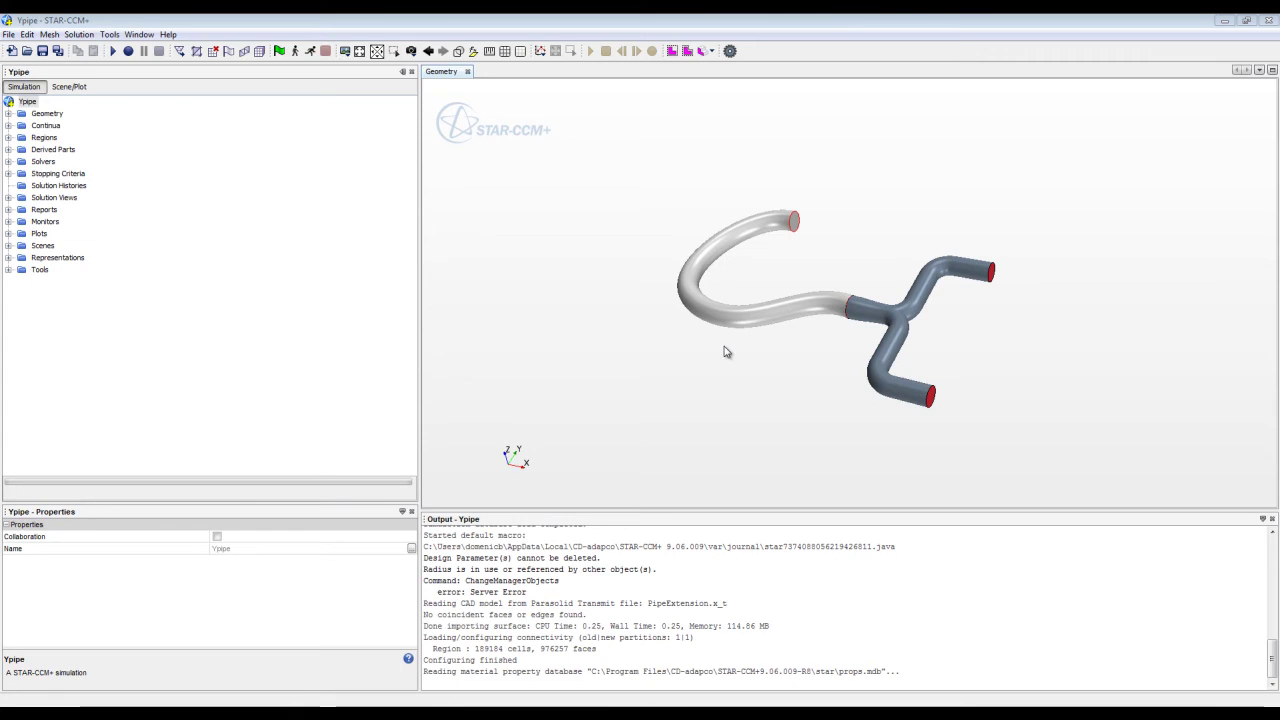
Locate the Ypipe part under the geometry and open 3D-CAD Model 1 for editing
left_click(8, 114)
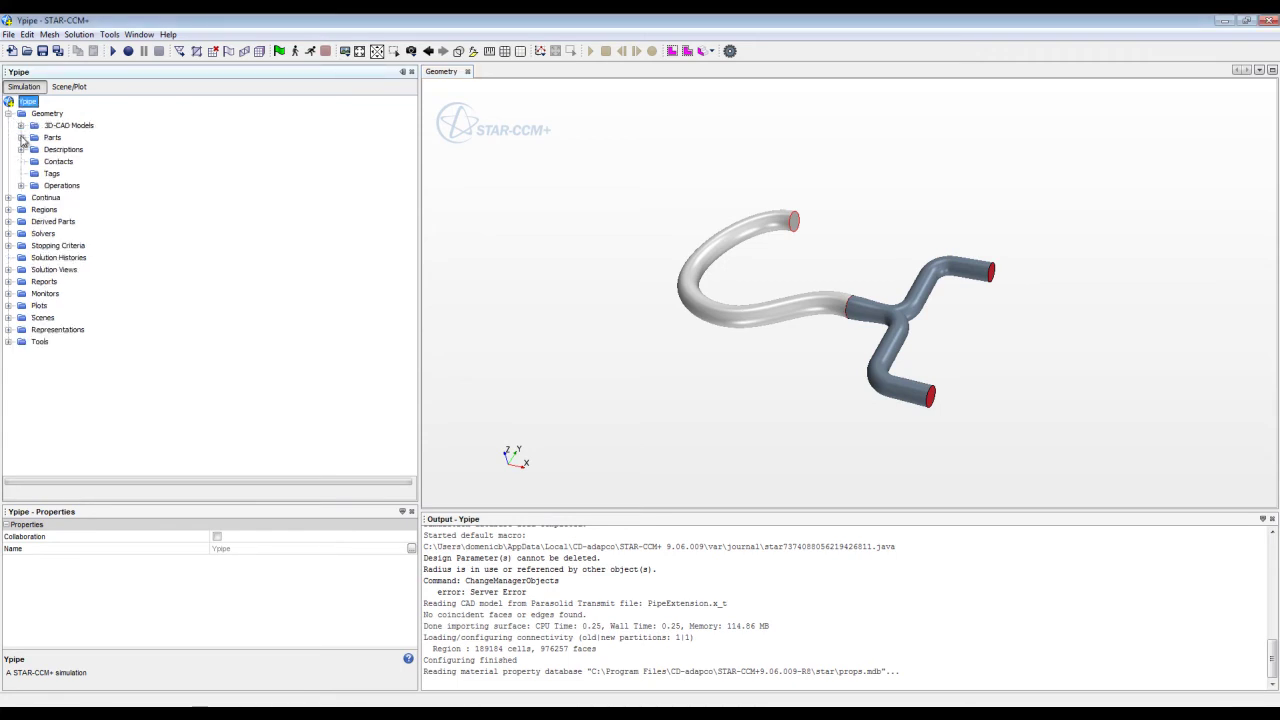
left_click(21, 137)
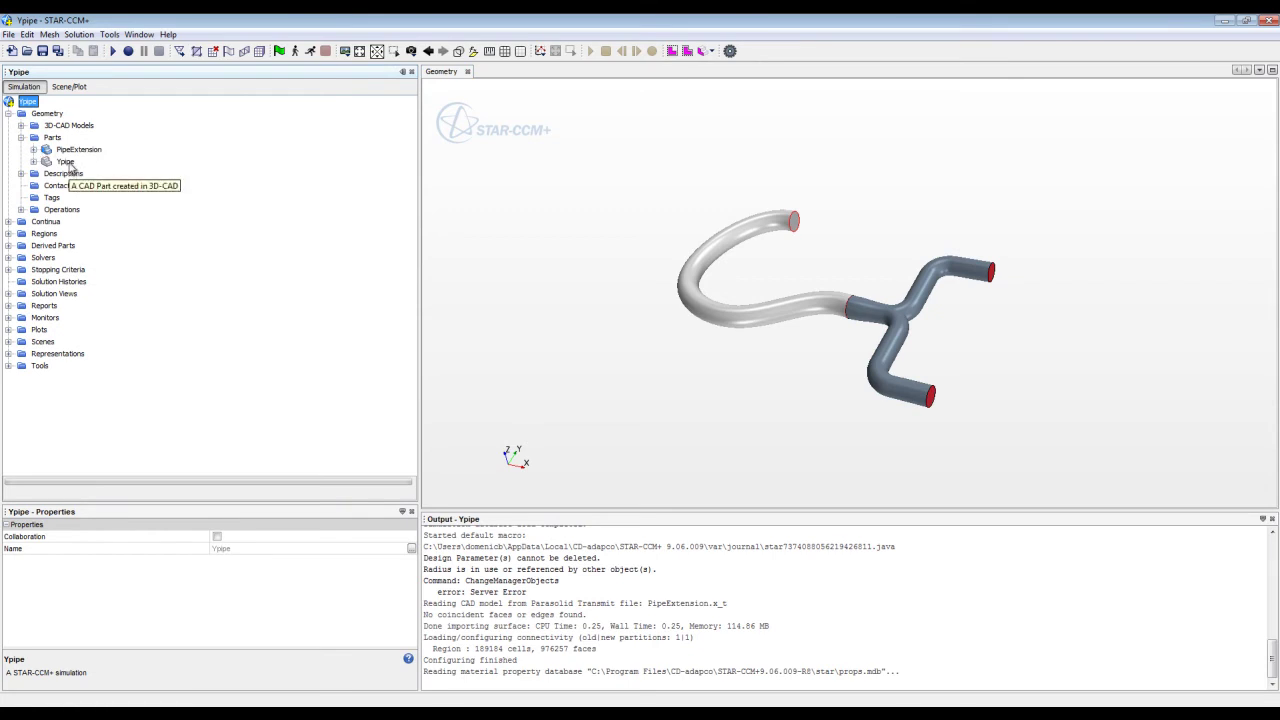
left_click(65, 162)
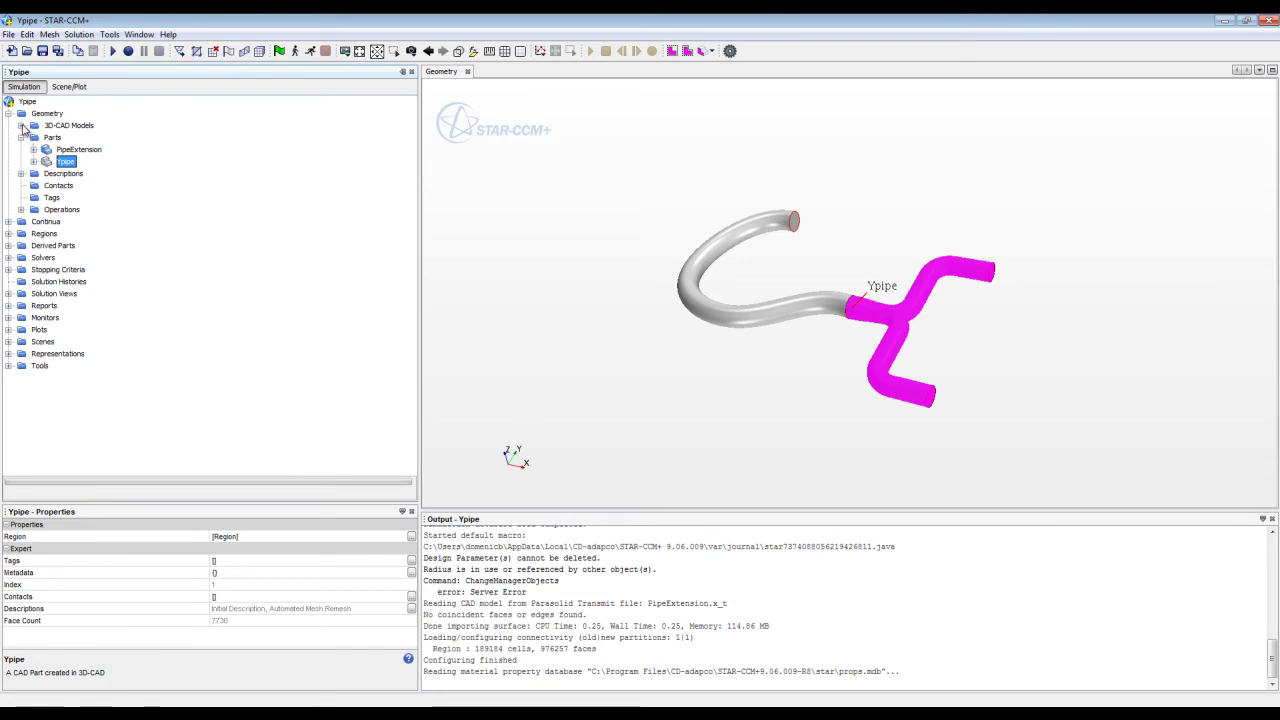
left_click(21, 125)
right_click(77, 139)
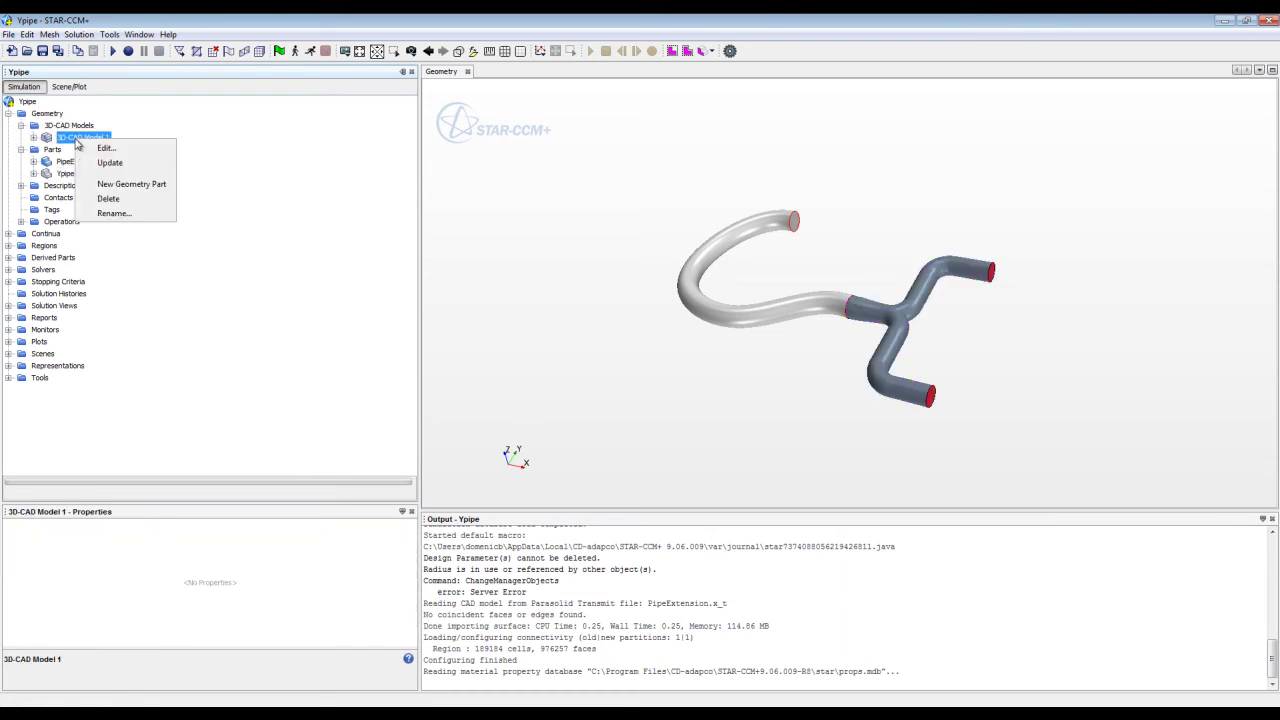
left_click(106, 148)
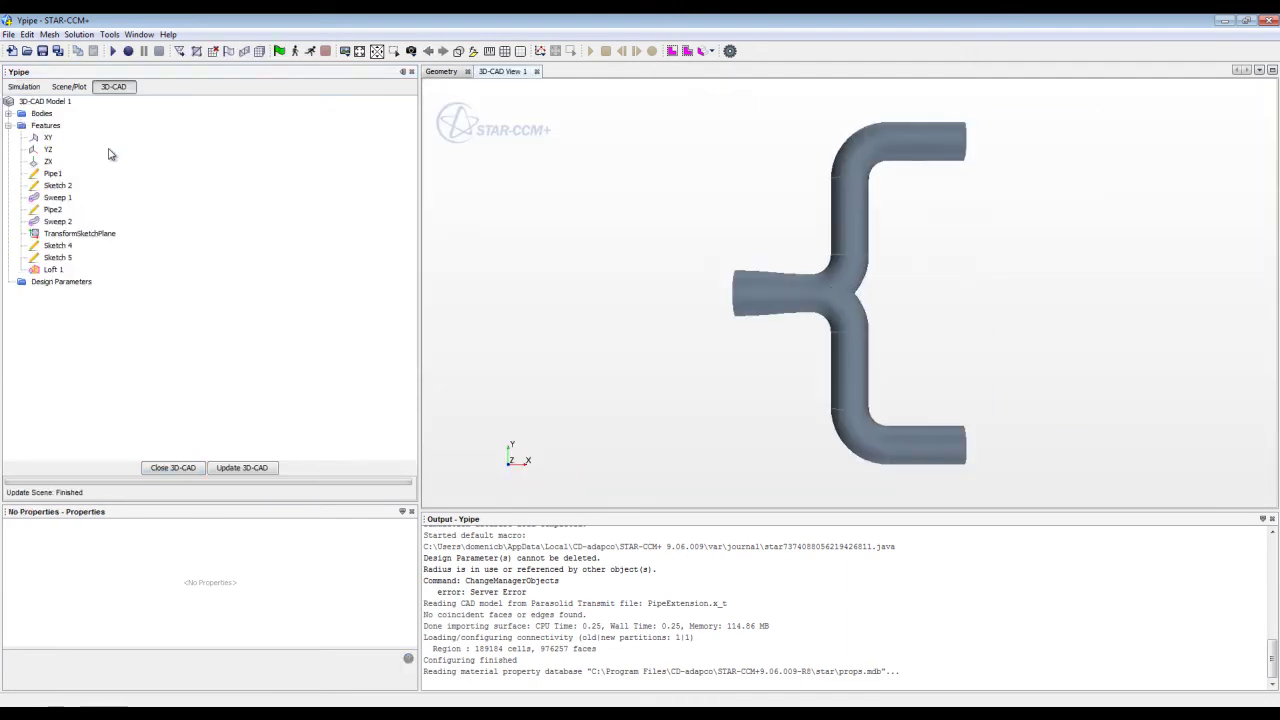
Edit the Pipe1 sketch and expose its upper bend's radius dimension as a design parameter named Radius
left_click(53, 173)
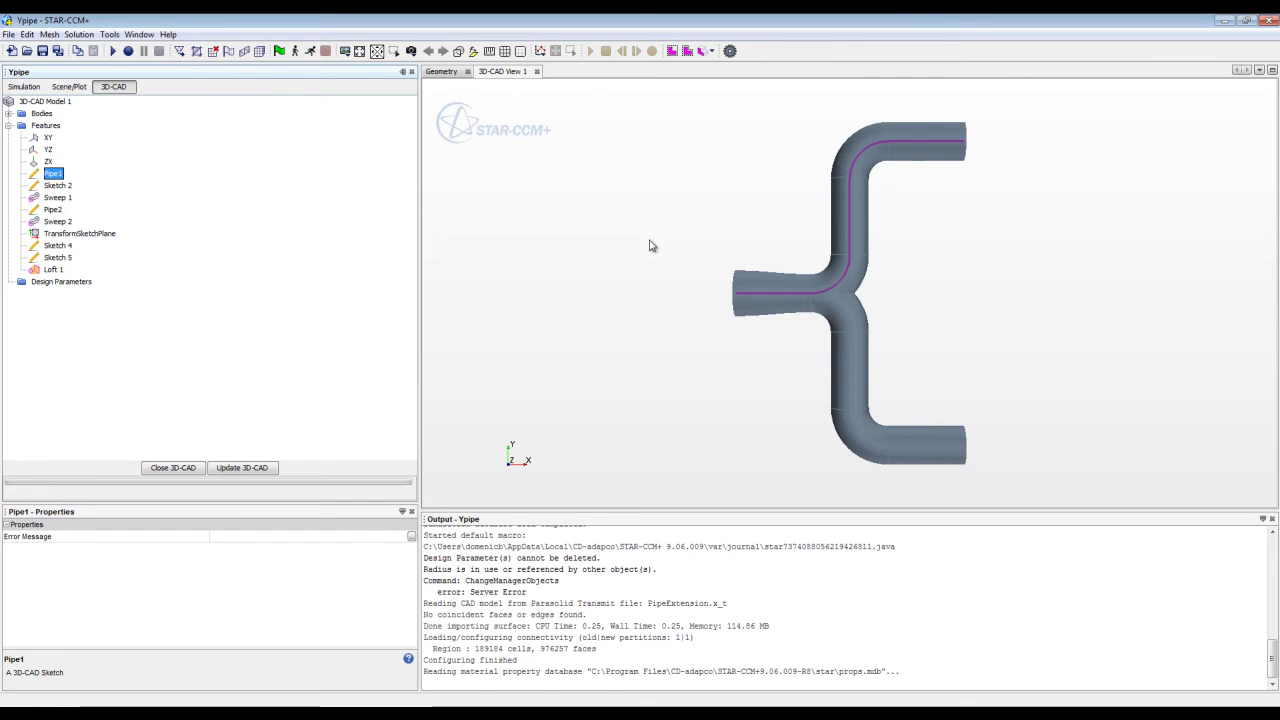
right_click(52, 174)
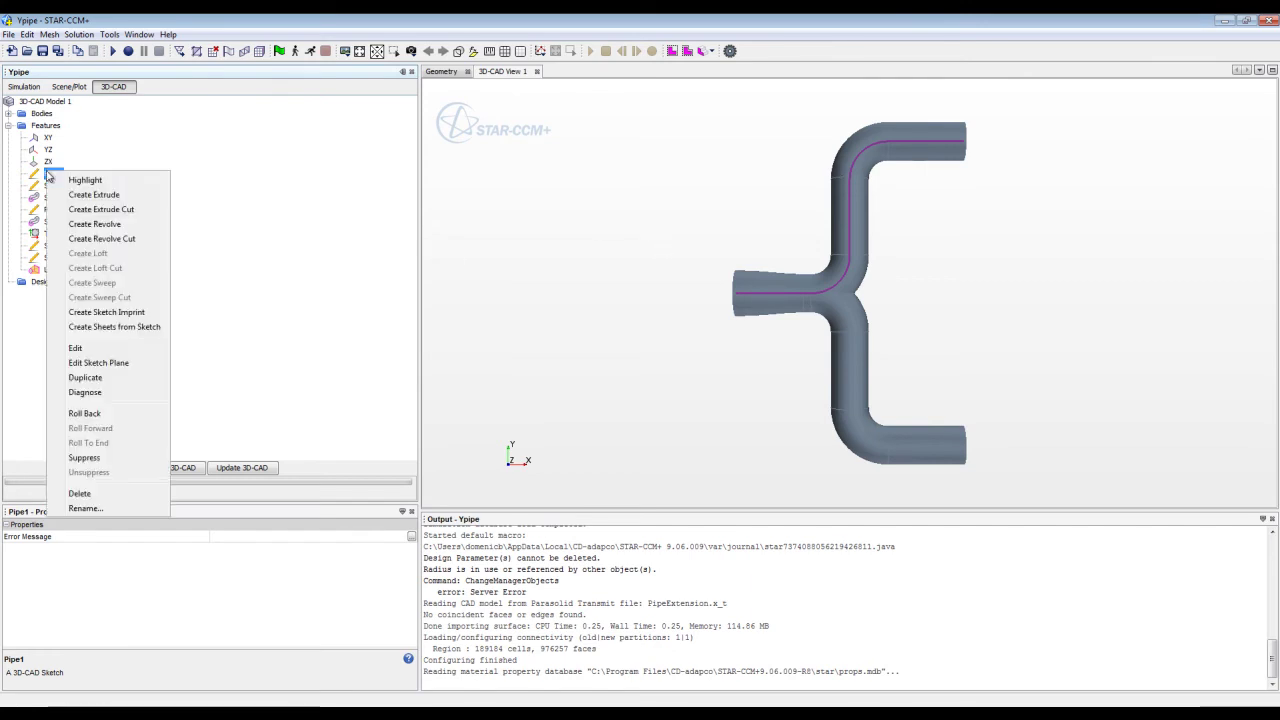
left_click(110, 348)
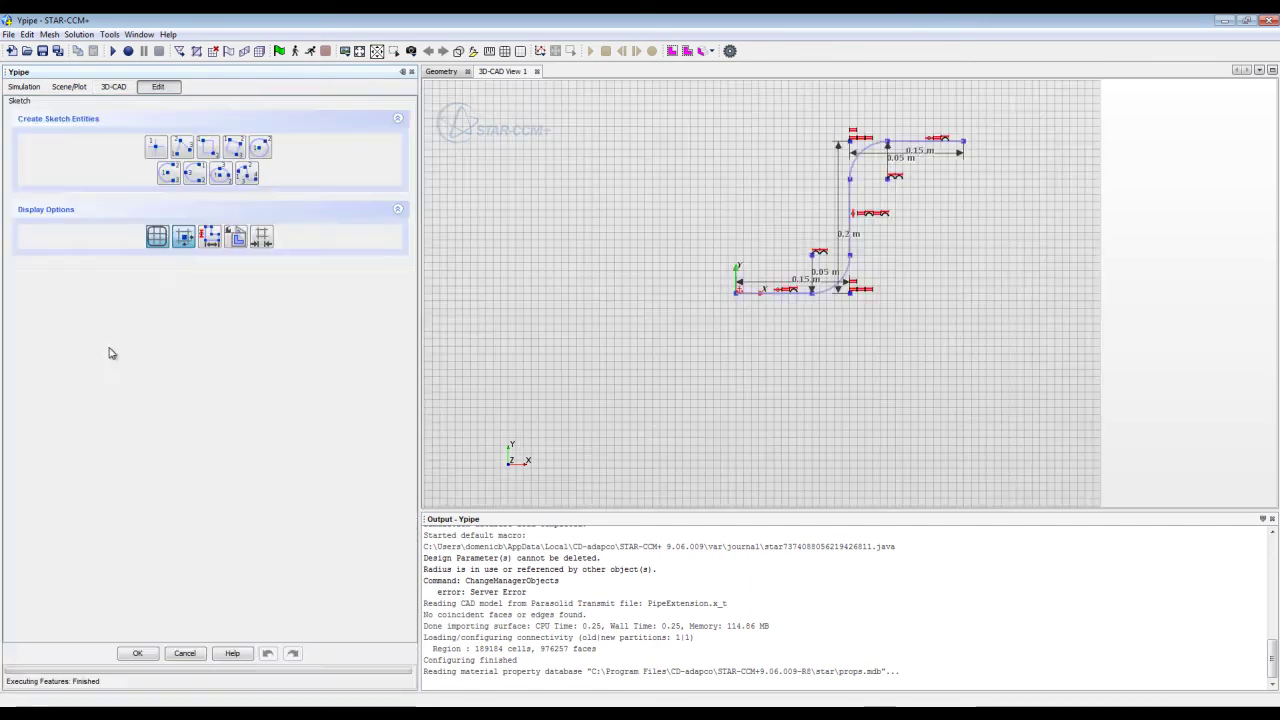
double_click(895, 166)
left_click_drag(633, 327, 593, 325)
left_click(638, 326)
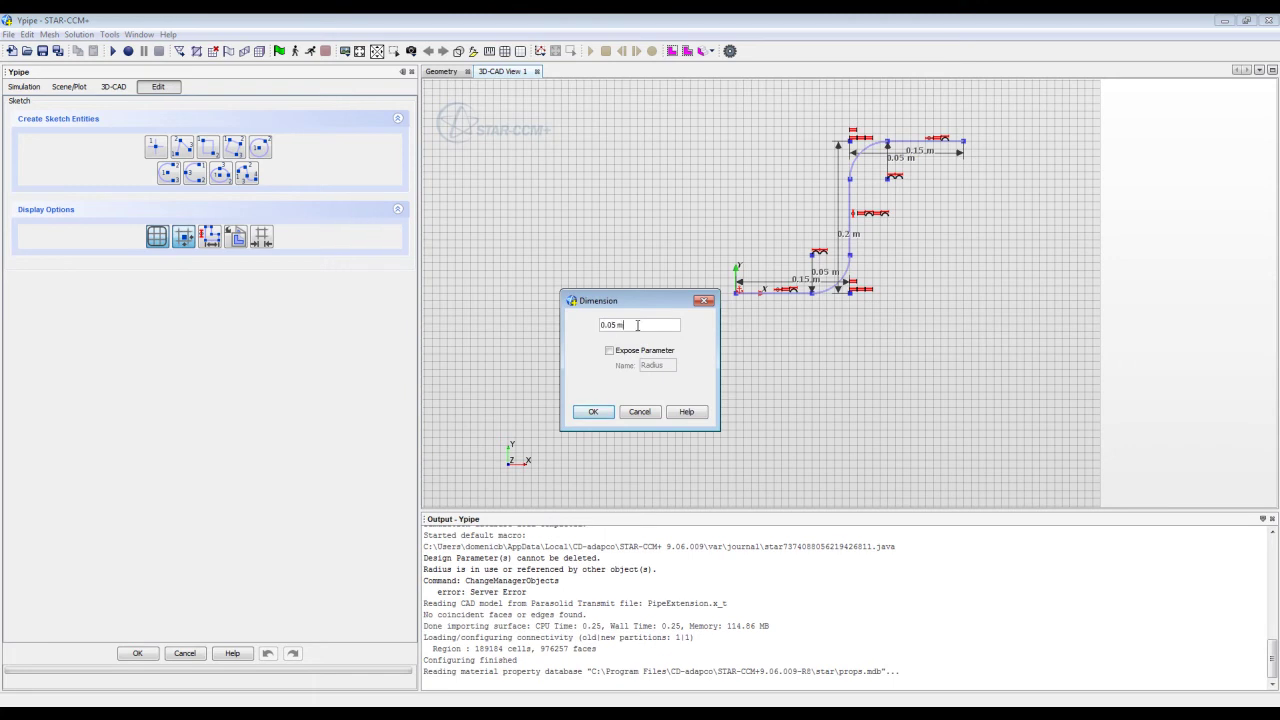
left_click(609, 351)
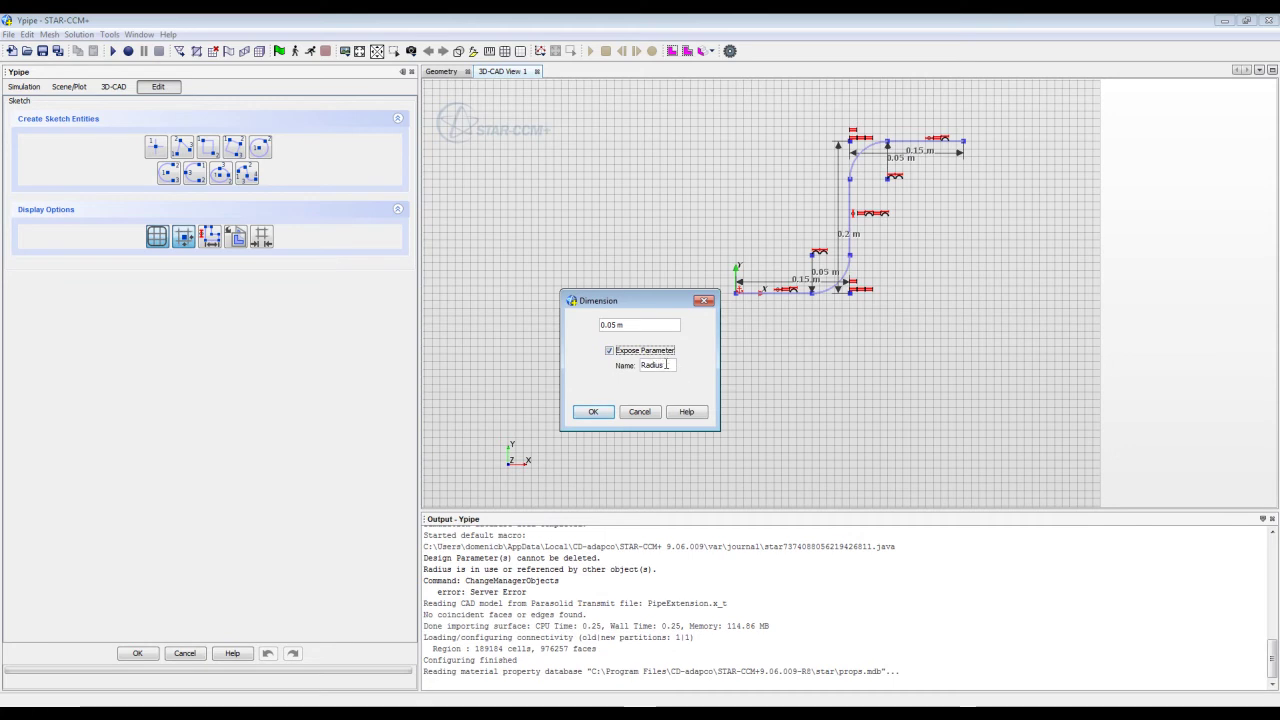
left_click(595, 415)
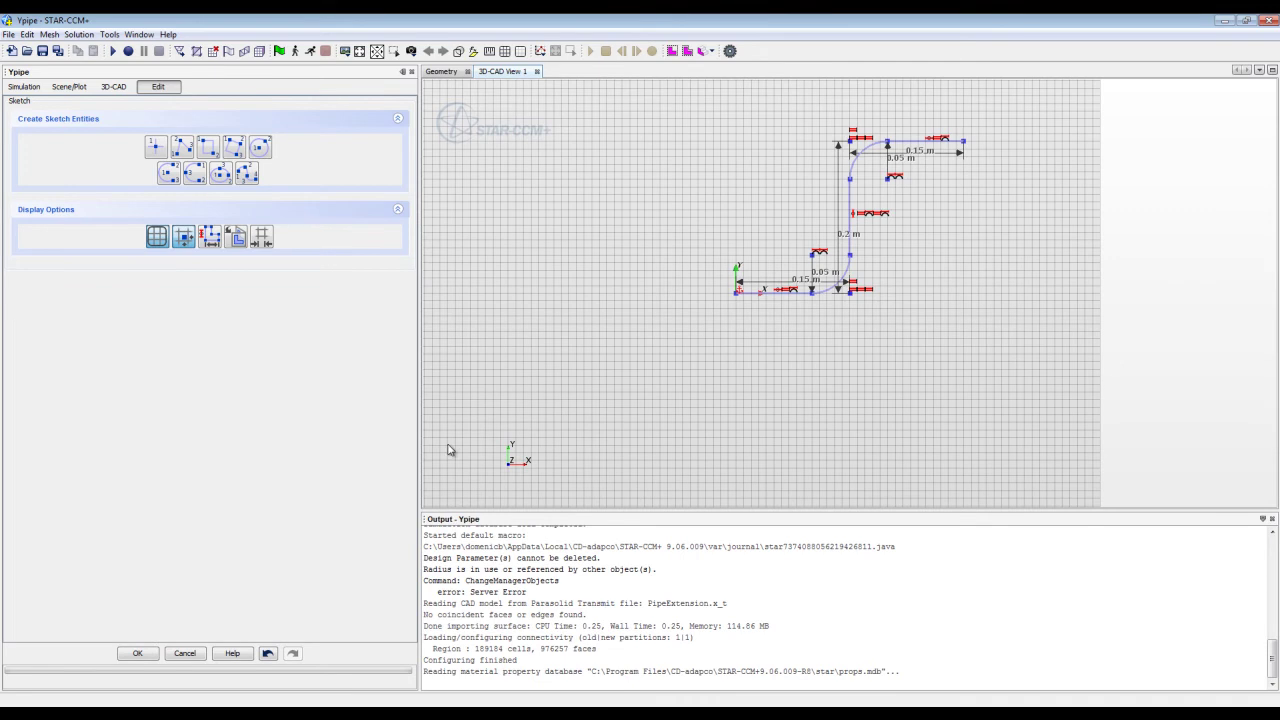
left_click(134, 654)
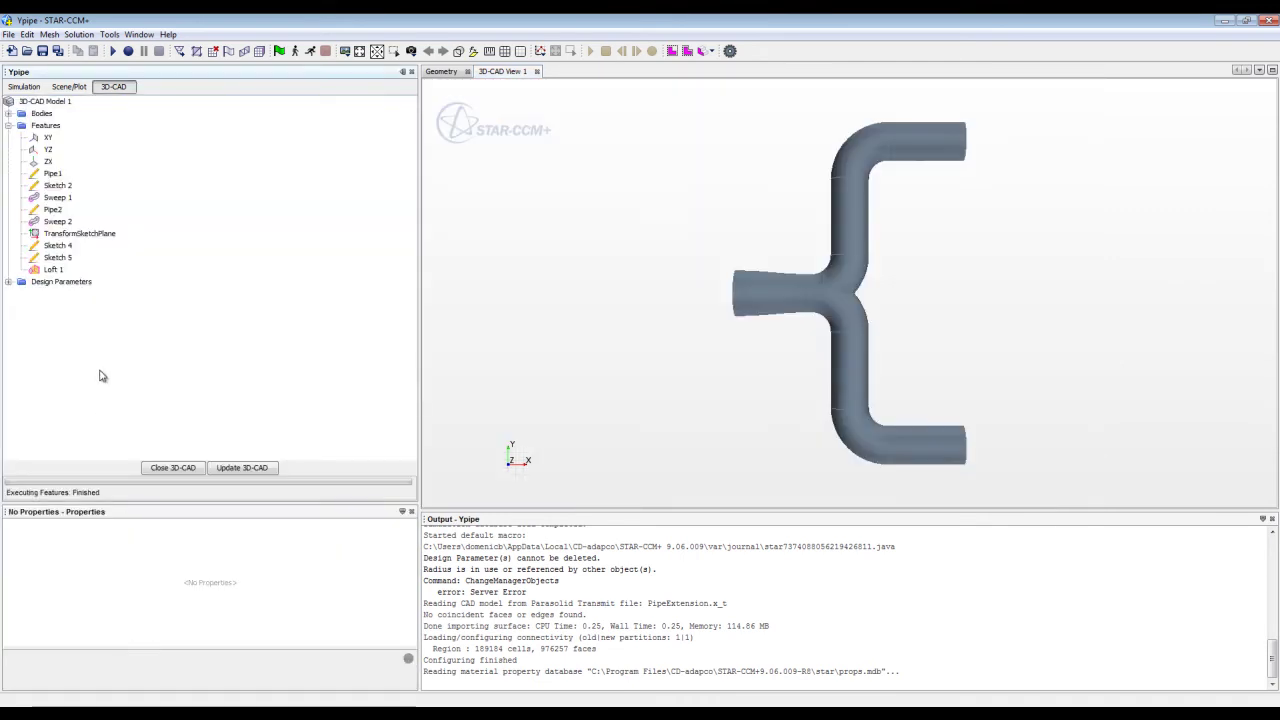
left_click(9, 283)
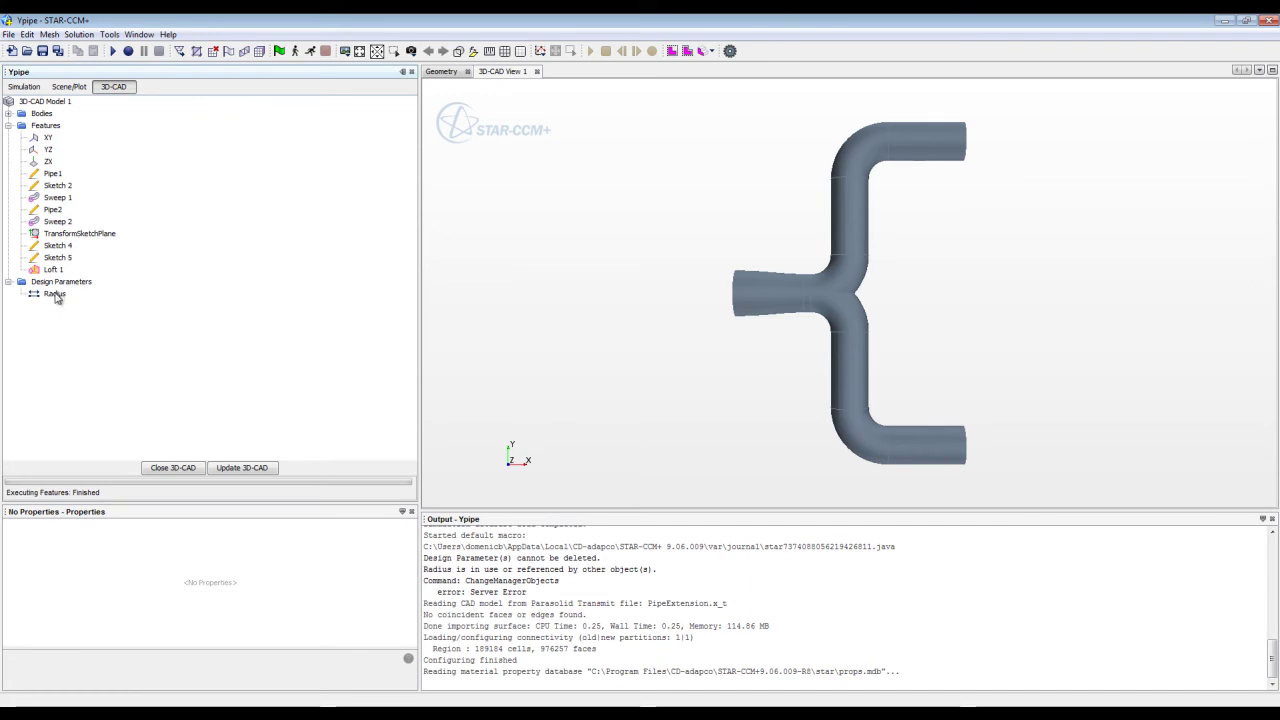
left_click(55, 294)
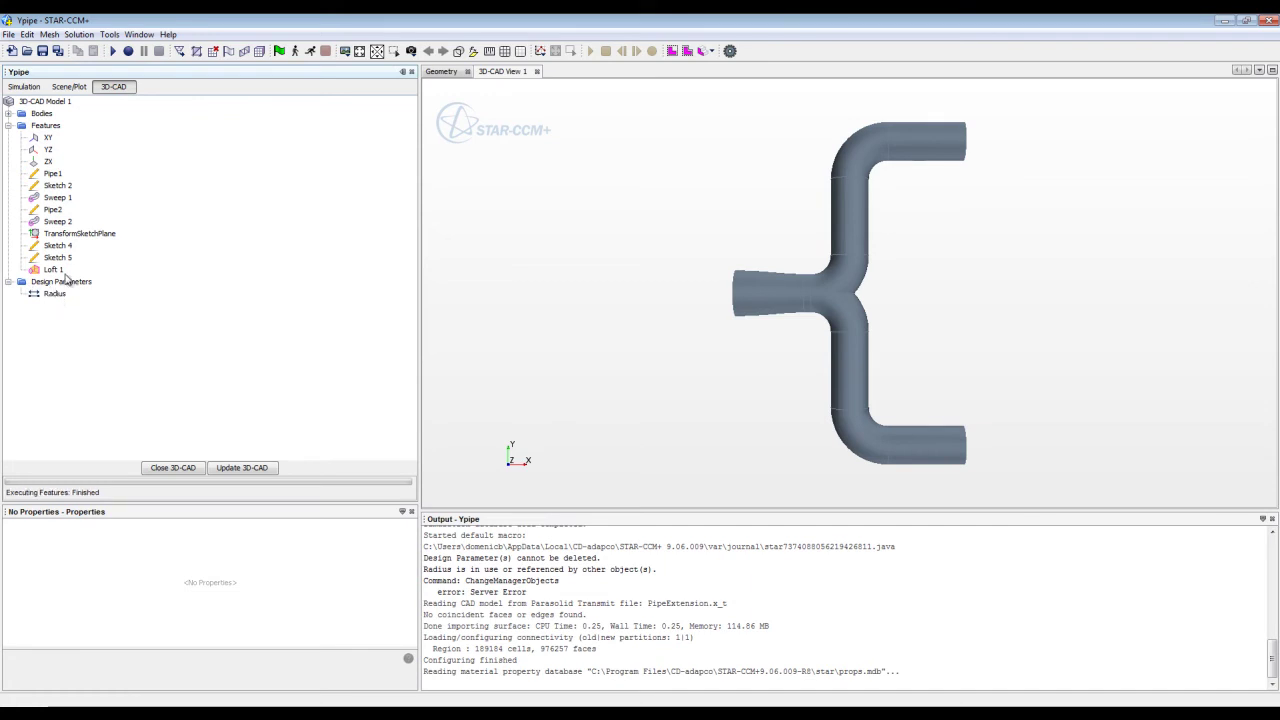
Edit the Pipe2 sketch and set its lower bend's radius dimension to the expression $Radius
left_click(51, 210)
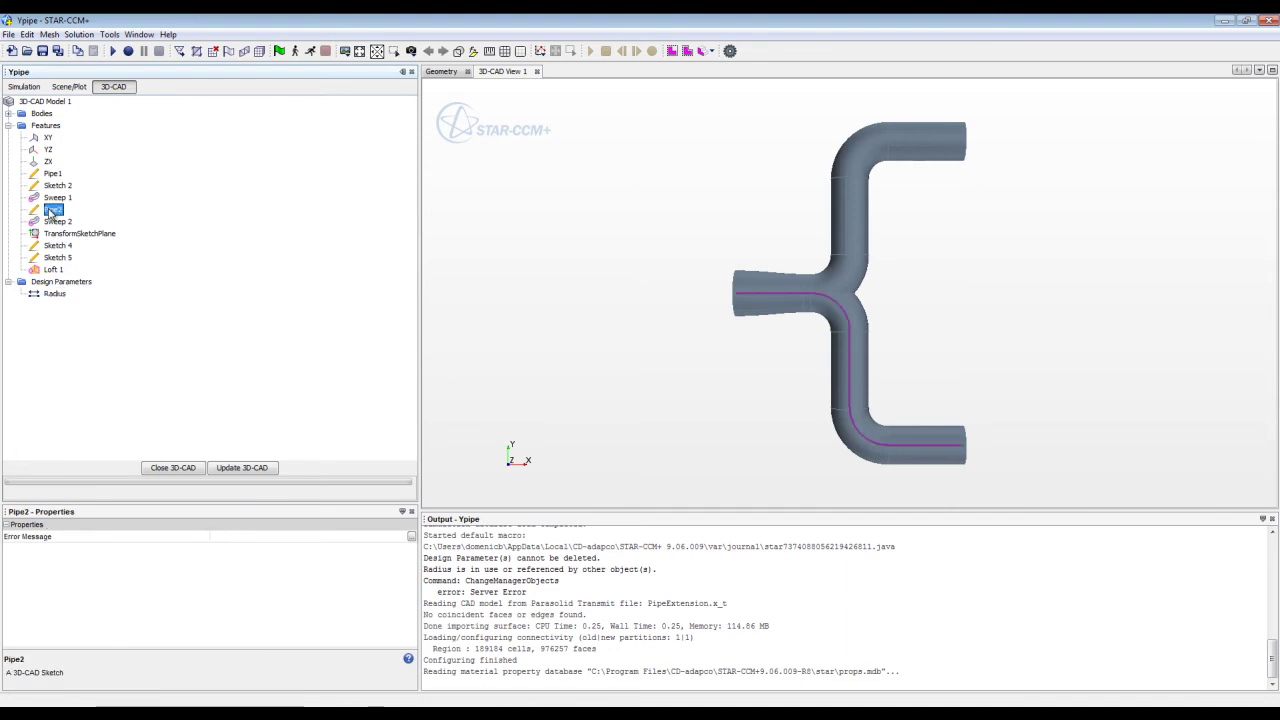
right_click(51, 213)
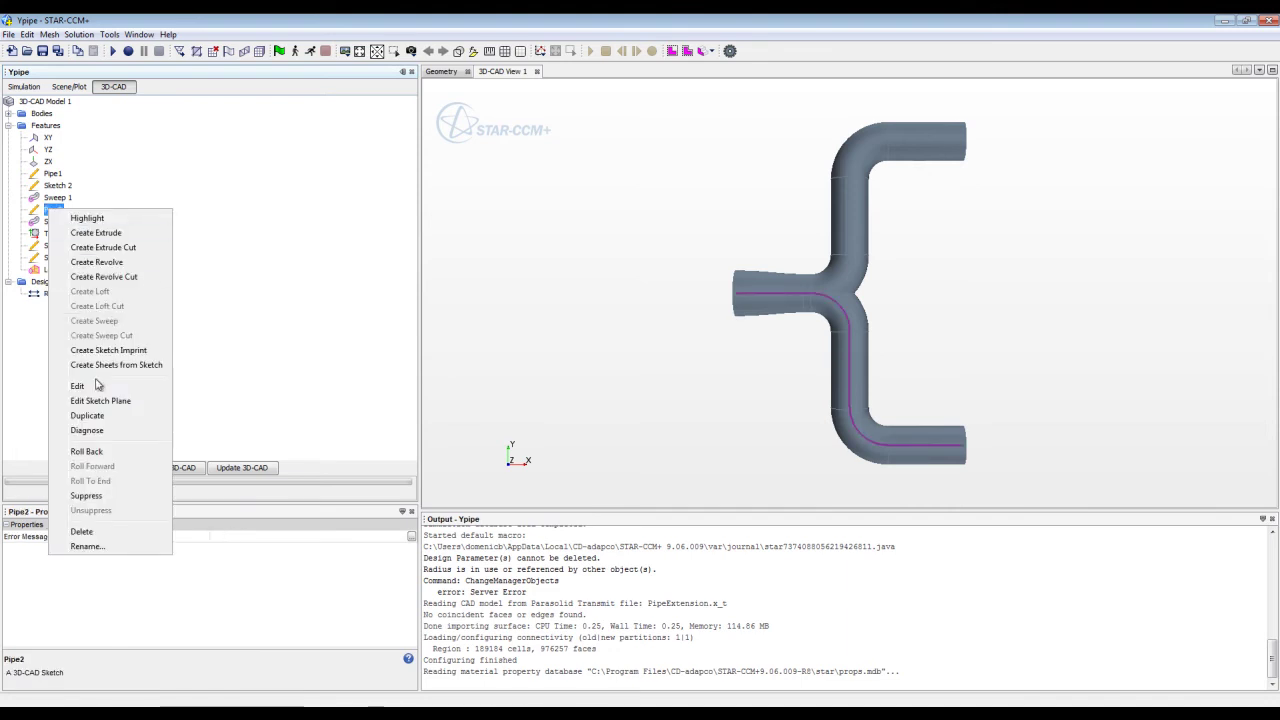
left_click(97, 389)
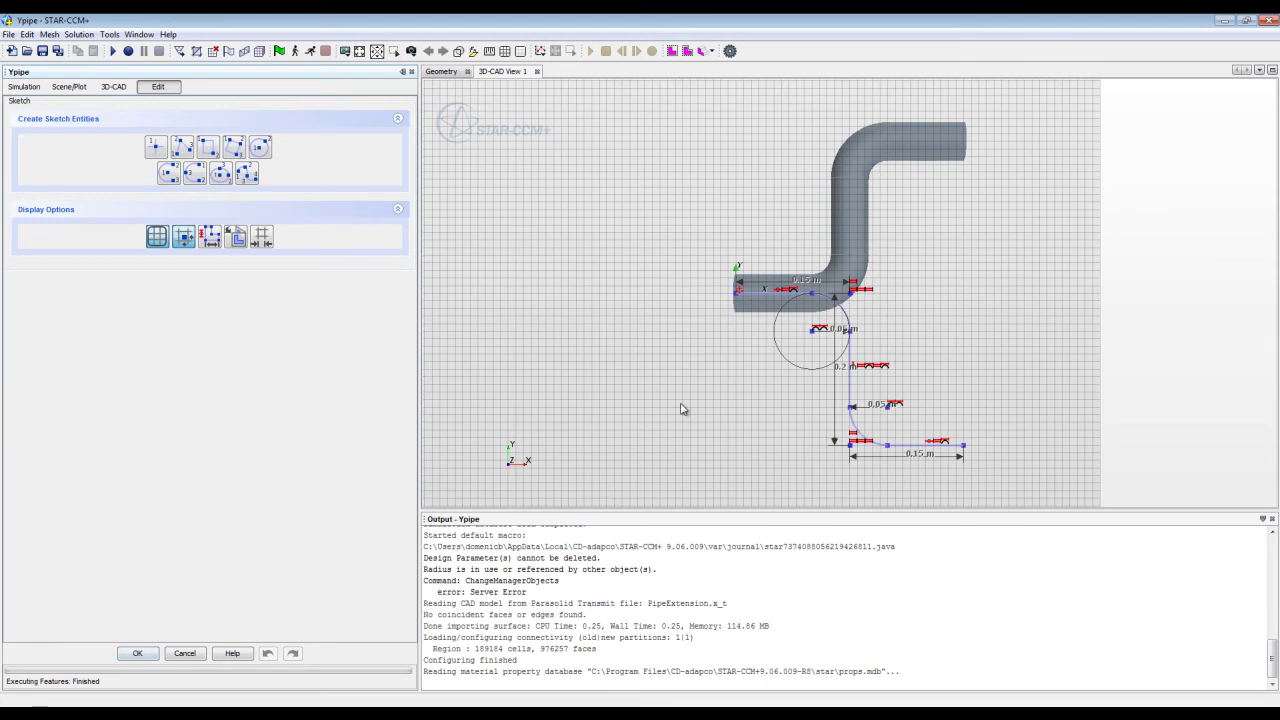
double_click(880, 407)
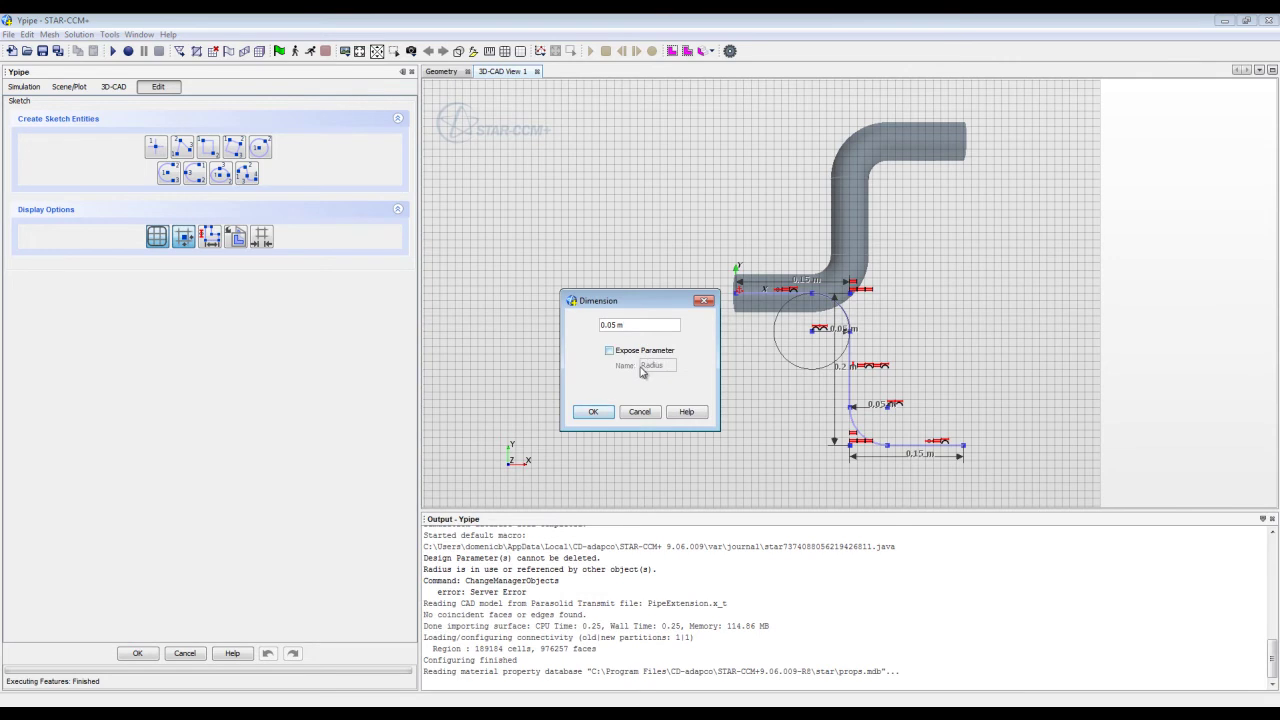
left_click_drag(625, 325, 566, 324)
type("$Radius")
left_click(593, 412)
left_click(137, 653)
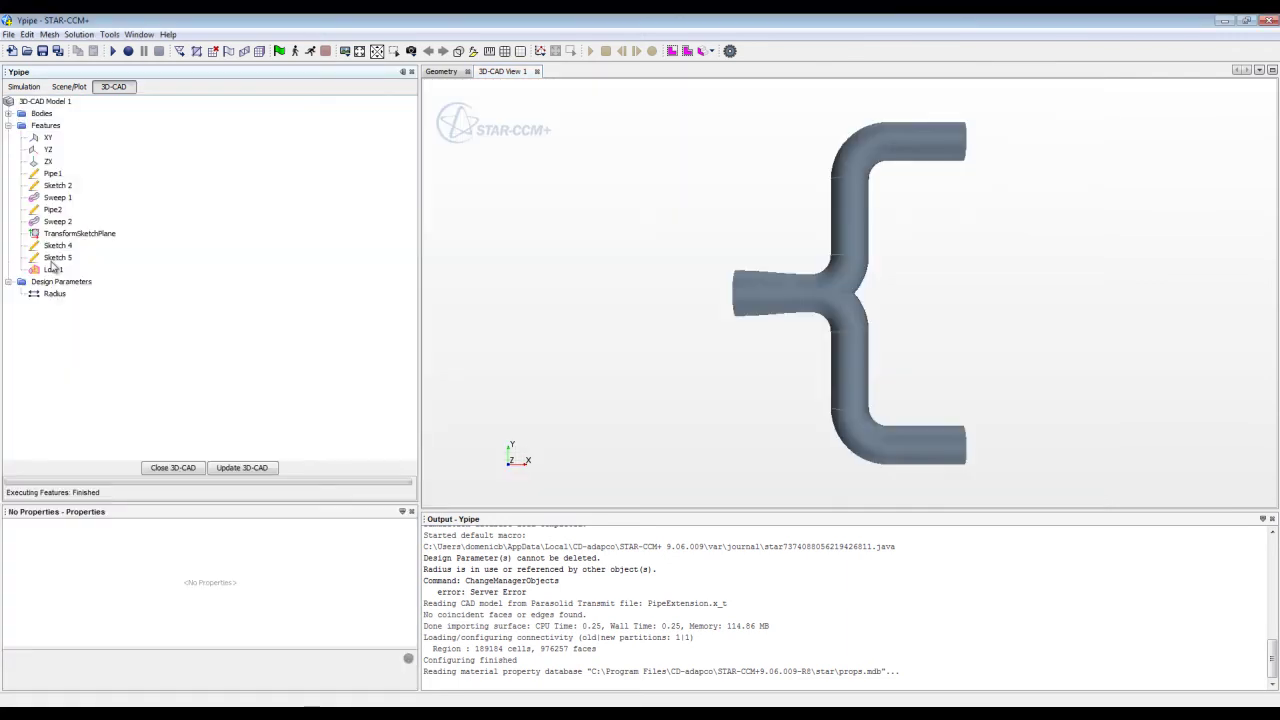
Set the Radius design parameter to 0.1 m and update the 3D-CAD model
left_click(55, 293)
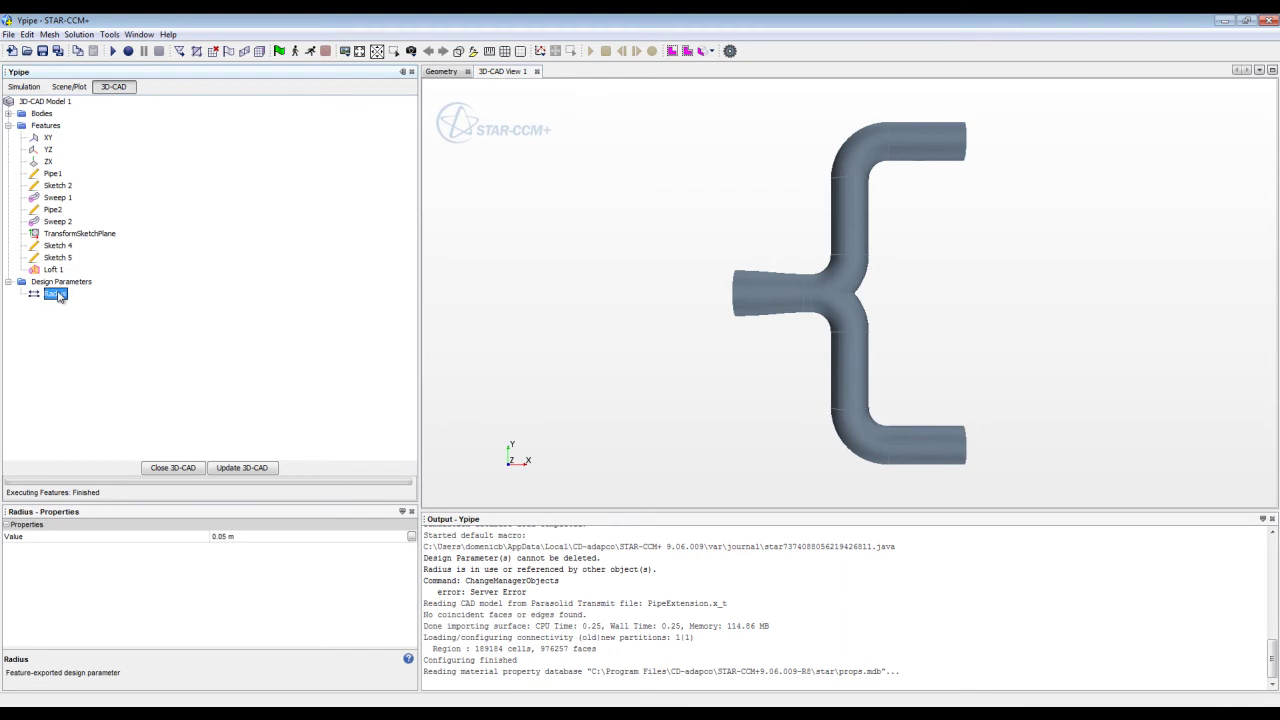
left_click(232, 538)
type("0.1")
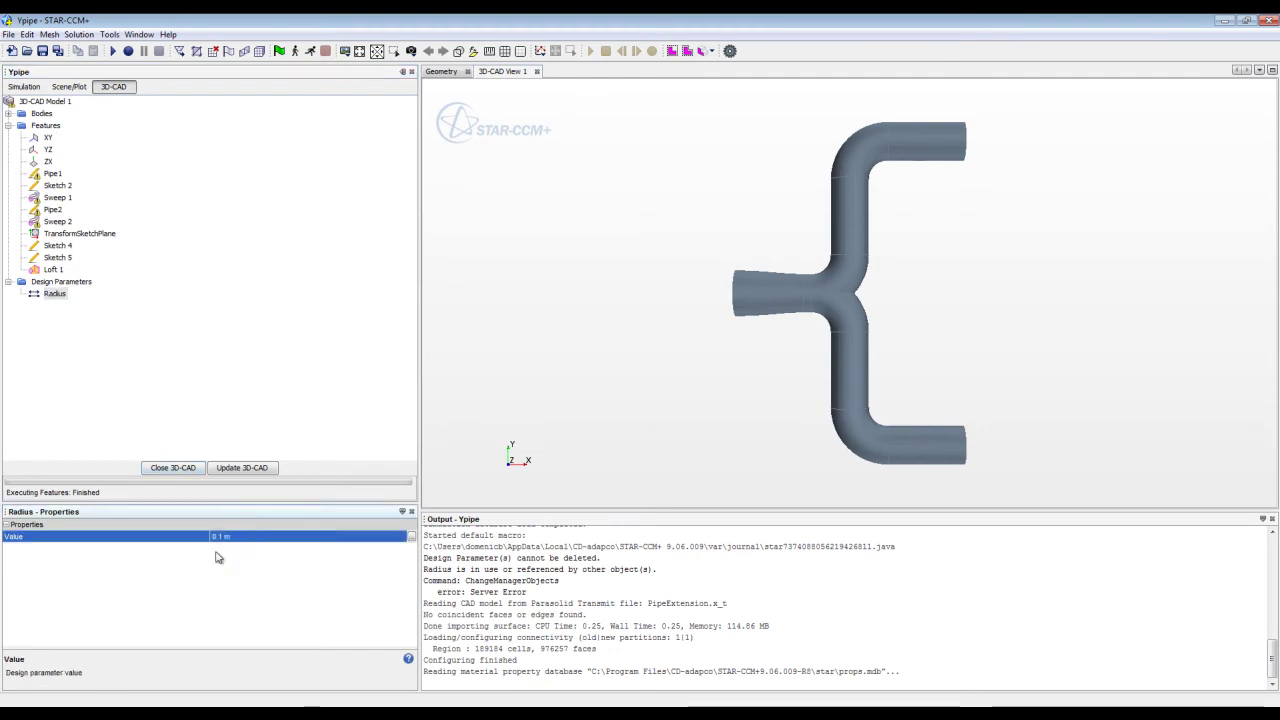
left_click(231, 469)
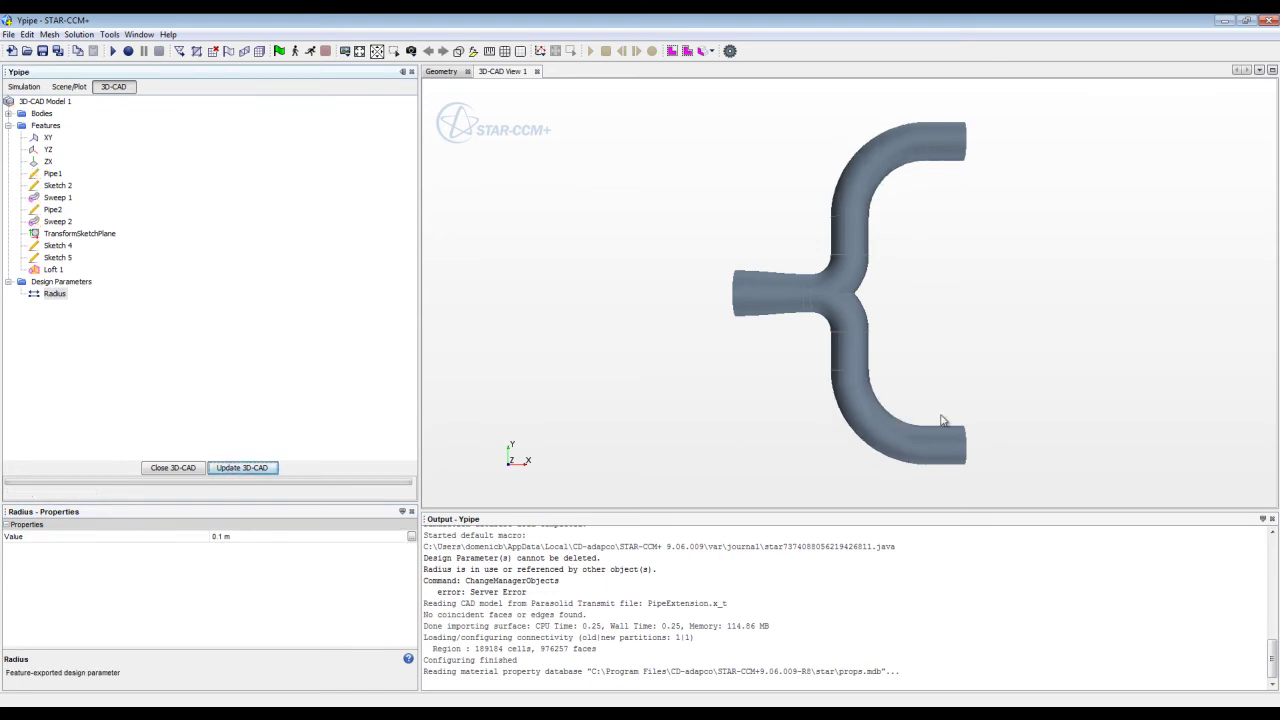
Set the Radius design parameter back to 0.05 m and update the 3D-CAD model
left_click(237, 536)
type("05")
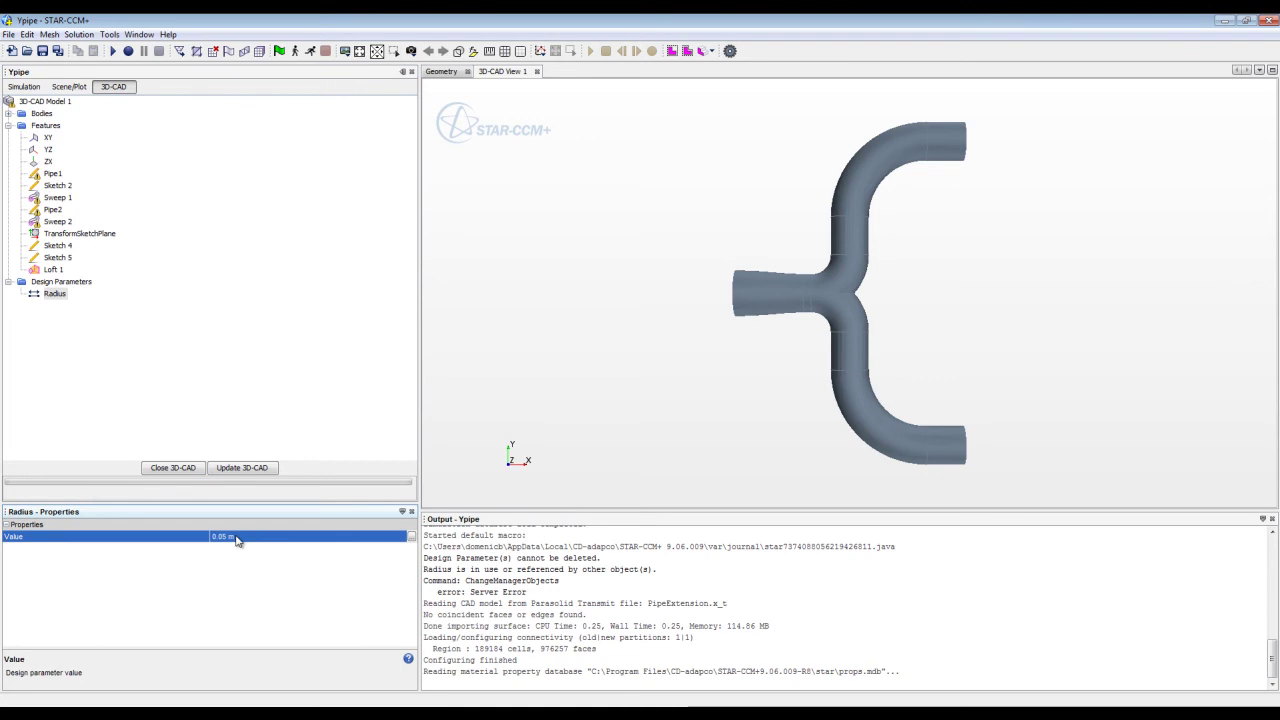
left_click(242, 470)
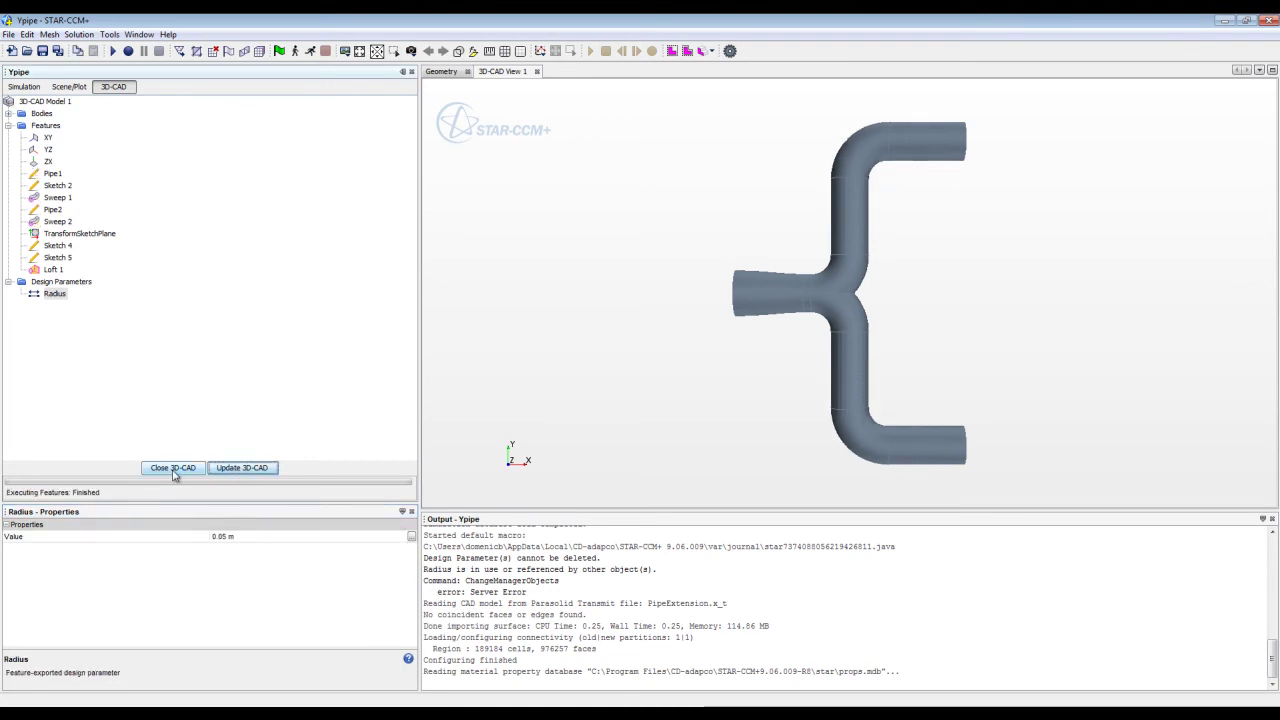
Close the 3D-CAD model and update the Ypipe geometry part from it
left_click(174, 468)
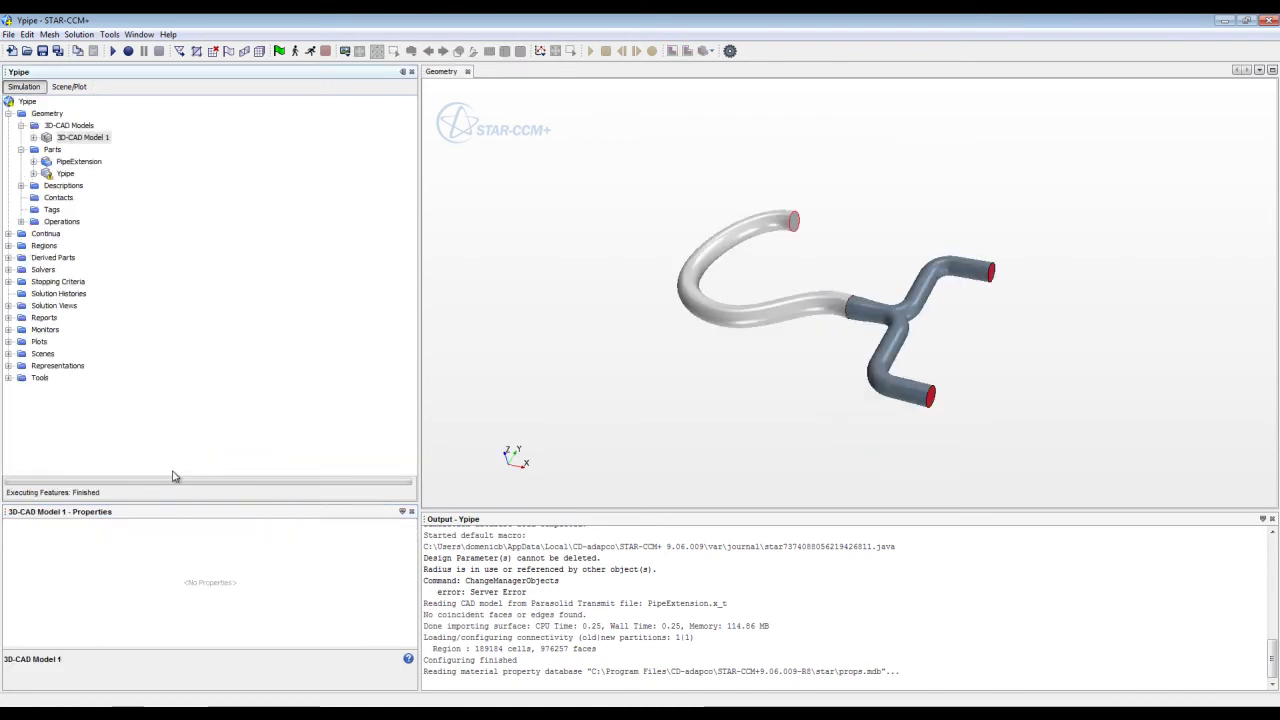
right_click(62, 175)
left_click(114, 189)
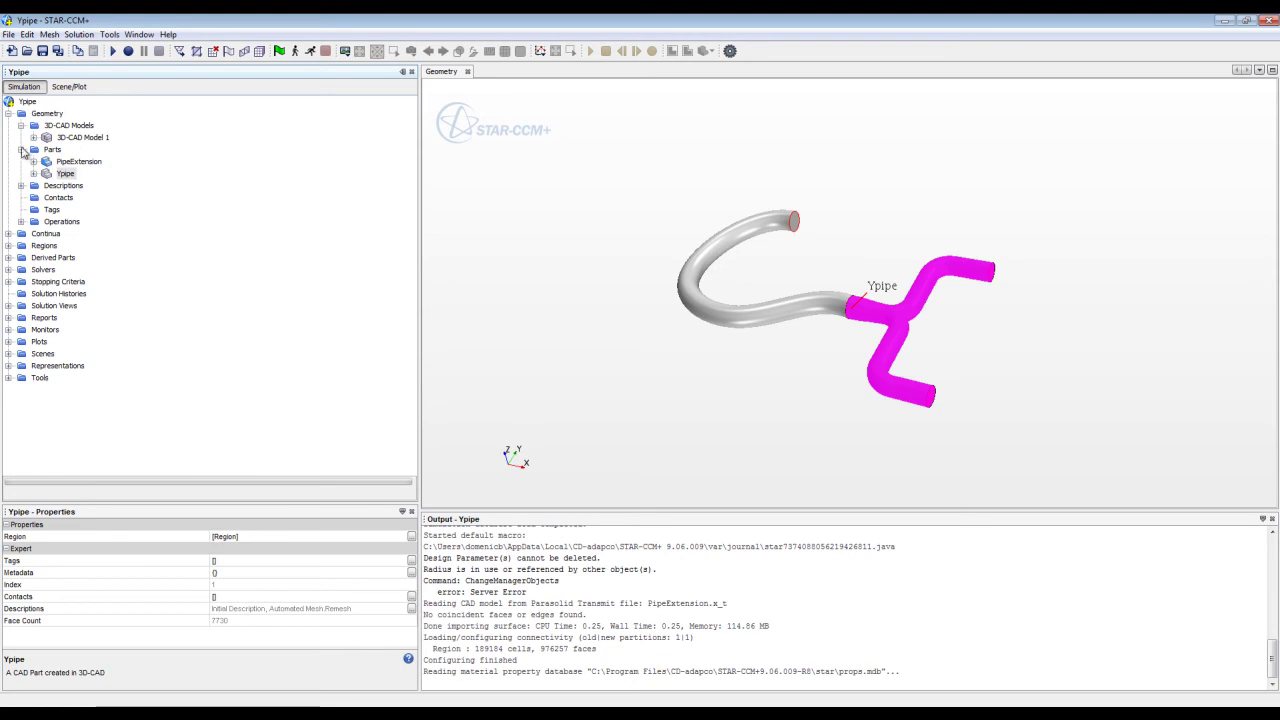
double_click(47, 113)
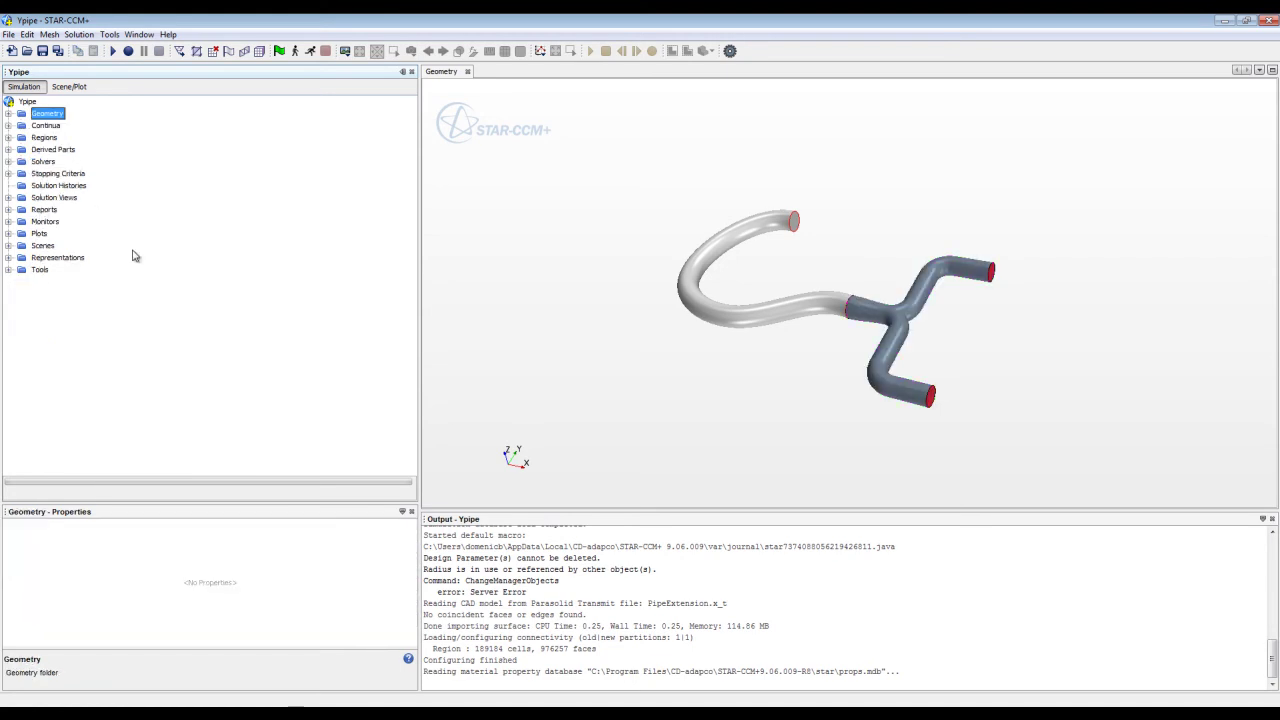
Look through the simulation's scenes, including Mesh and Velocity Magnitude on Outlet
left_click(8, 245)
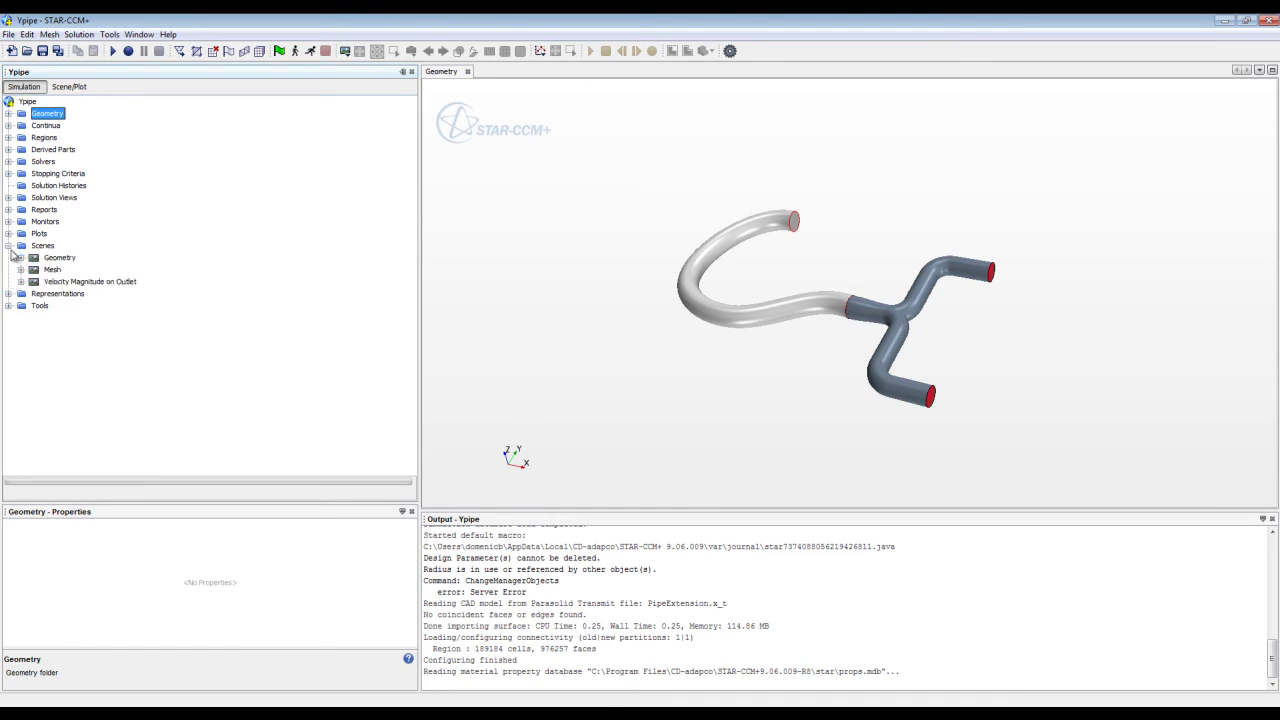
left_click(52, 269)
left_click(85, 282)
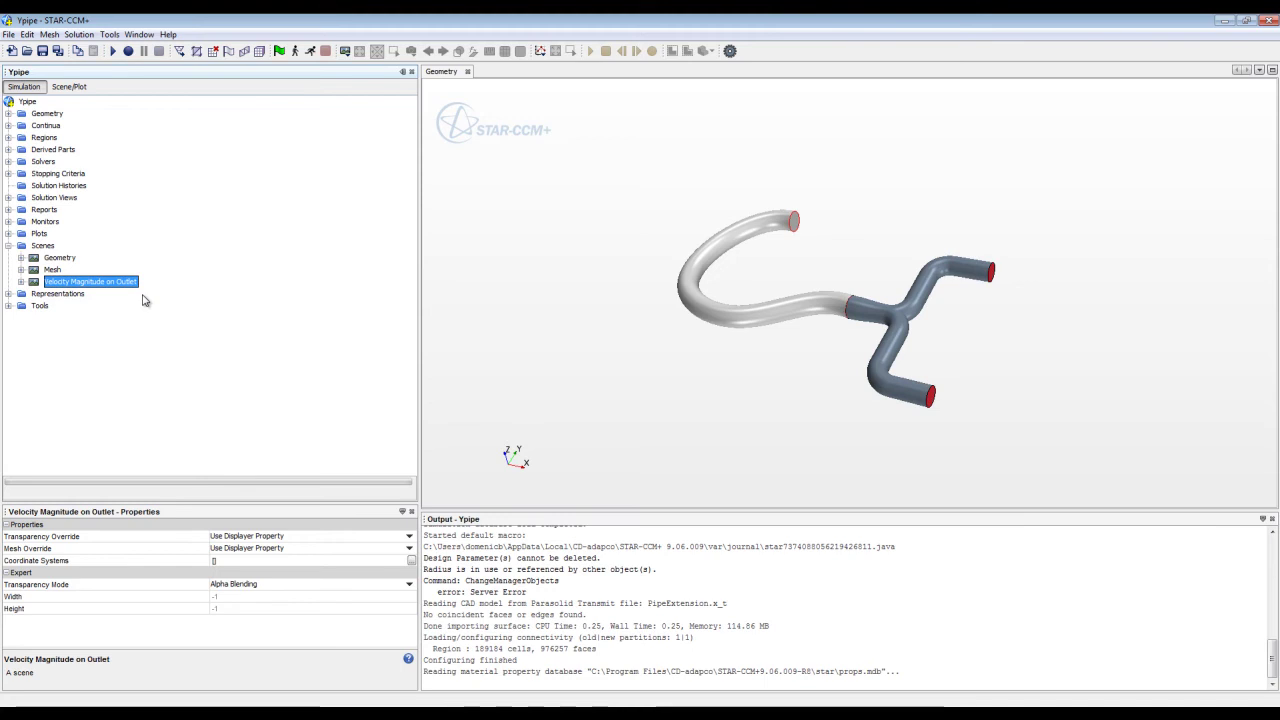
left_click(8, 245)
Examine the definition of the InletVelocity field function and list the simulation's reports
left_click(8, 269)
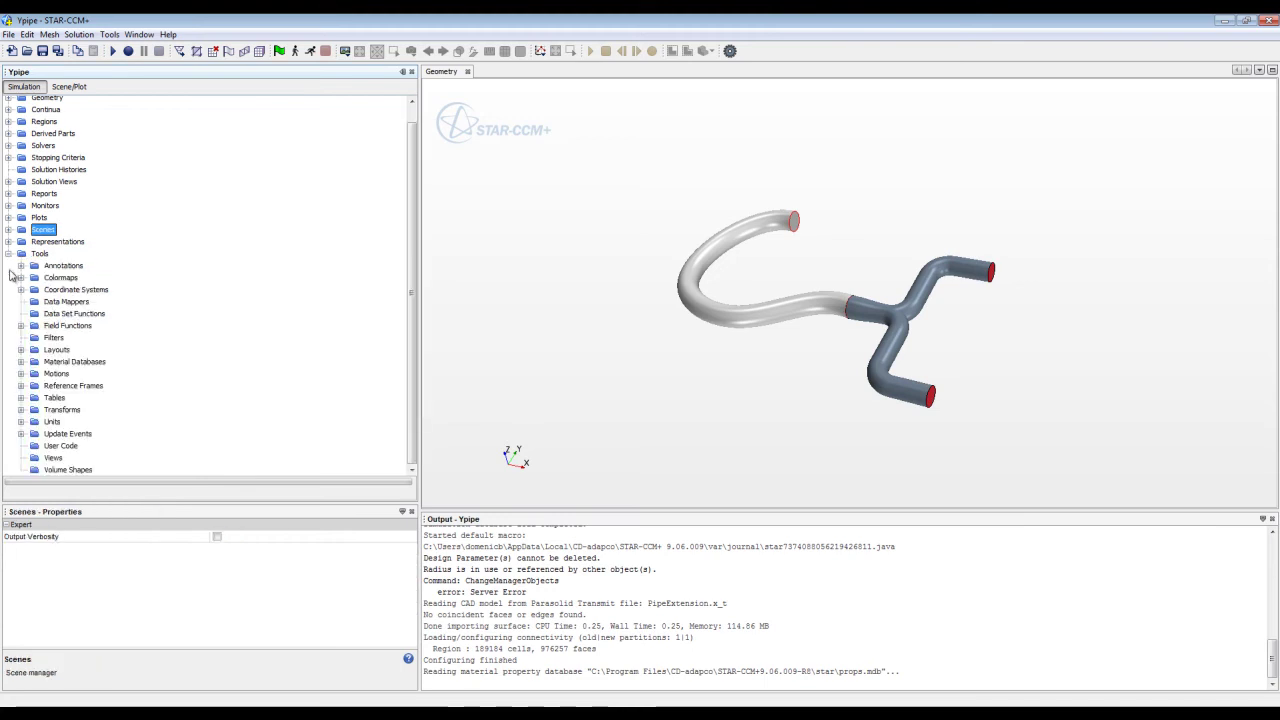
left_click(21, 326)
scroll(70, 167, "up", 1)
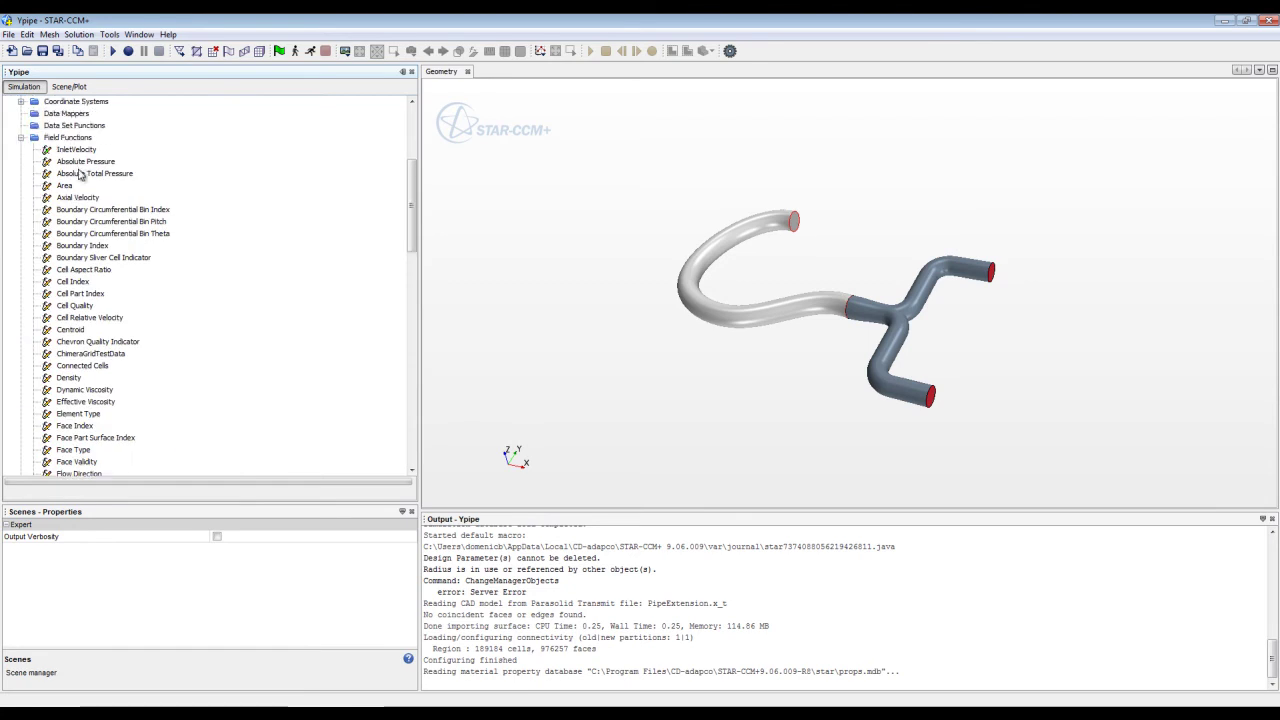
left_click(86, 151)
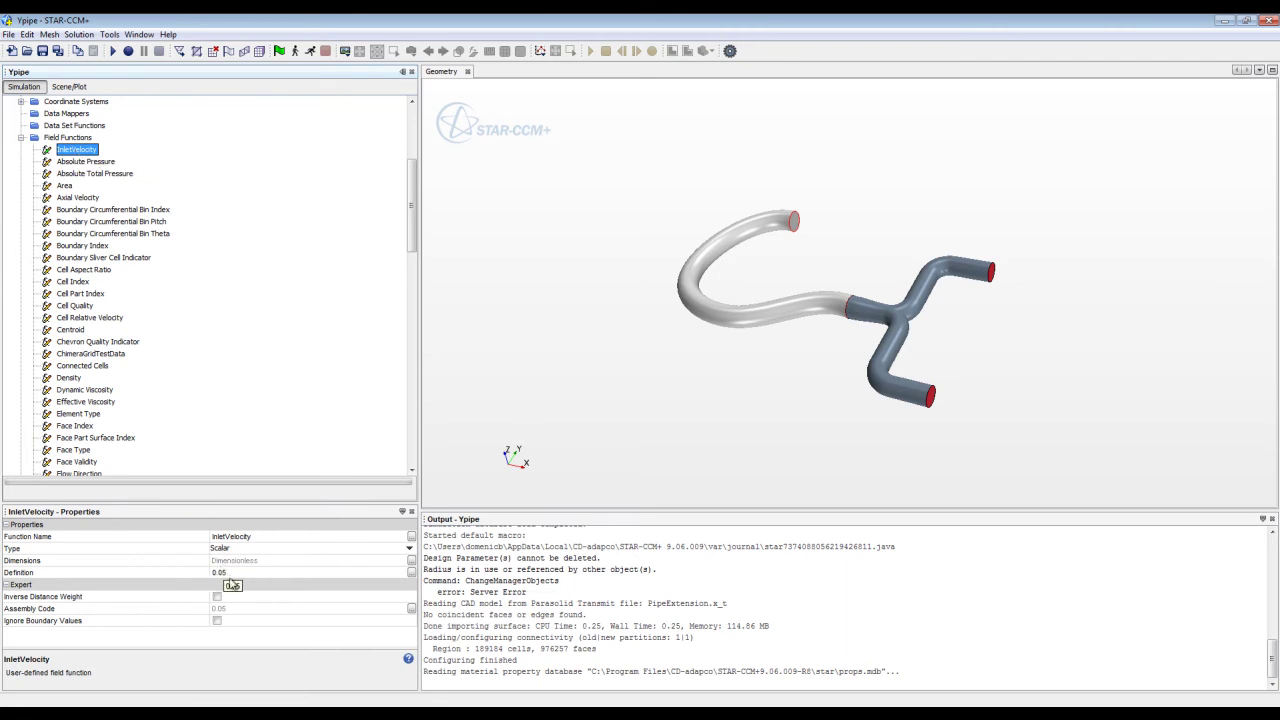
scroll(191, 357, "up", 2)
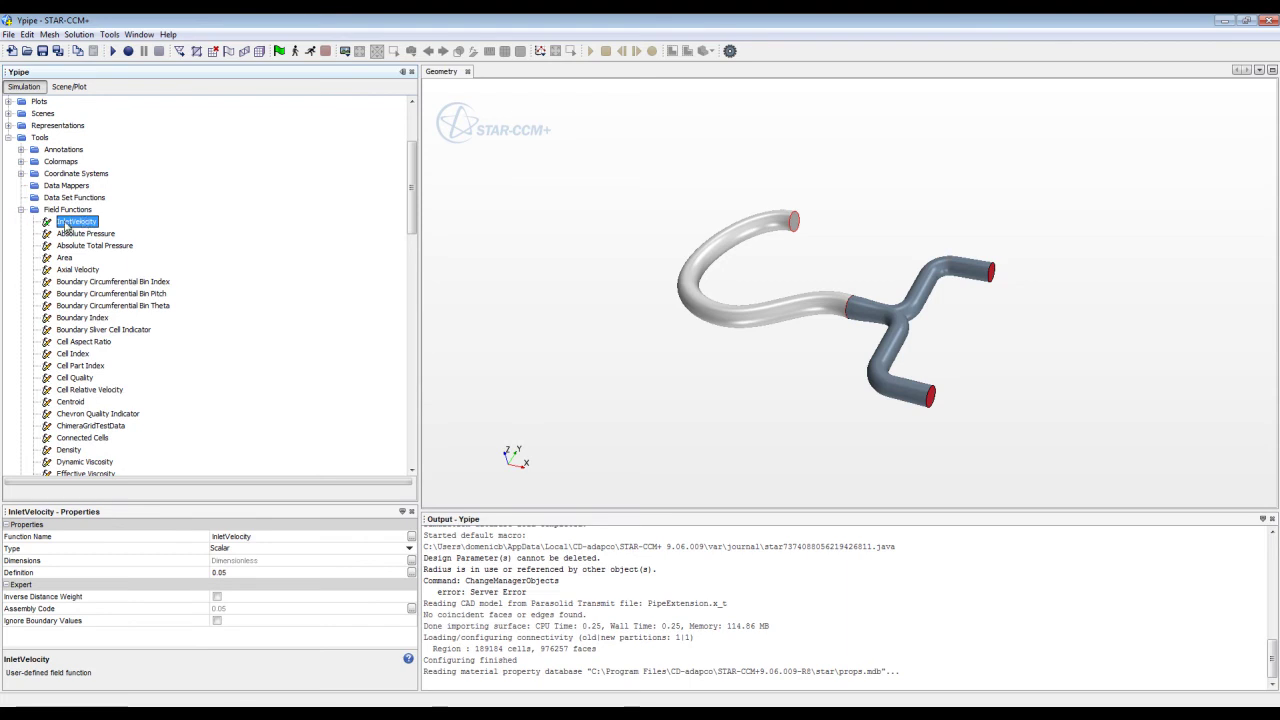
key("Left")
key("Left")
key("Left")
key("Left")
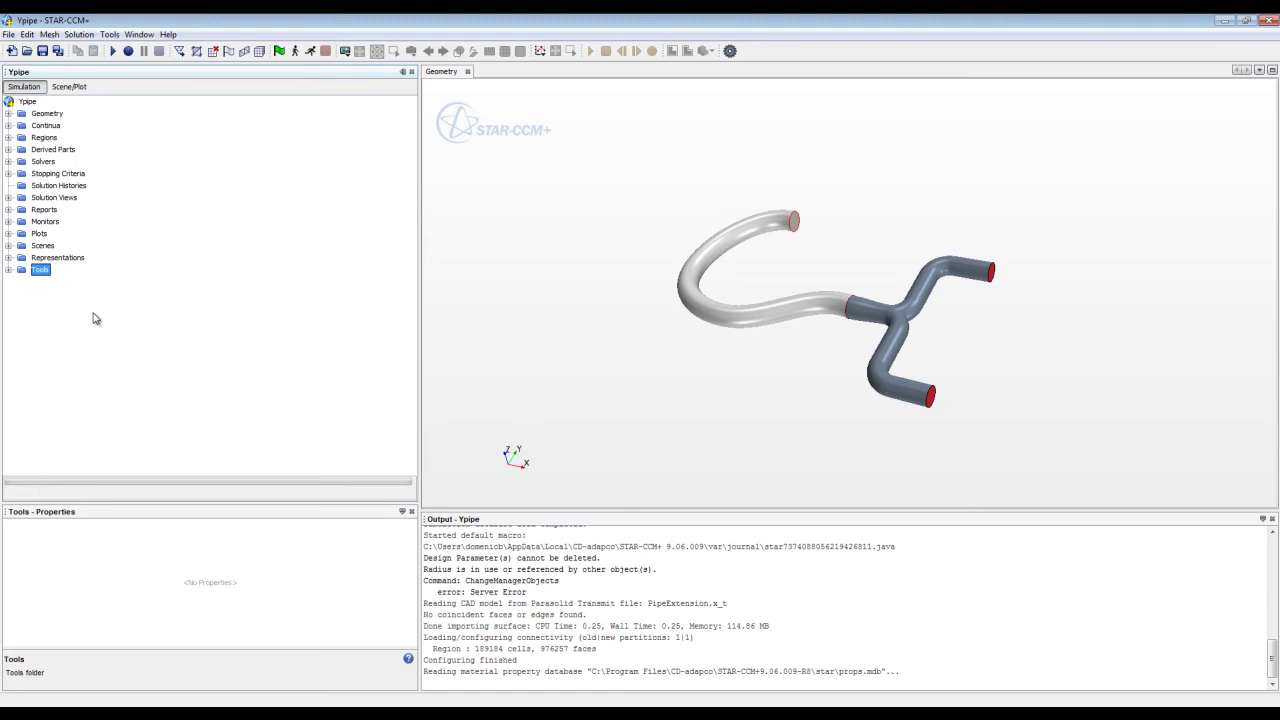
left_click(8, 210)
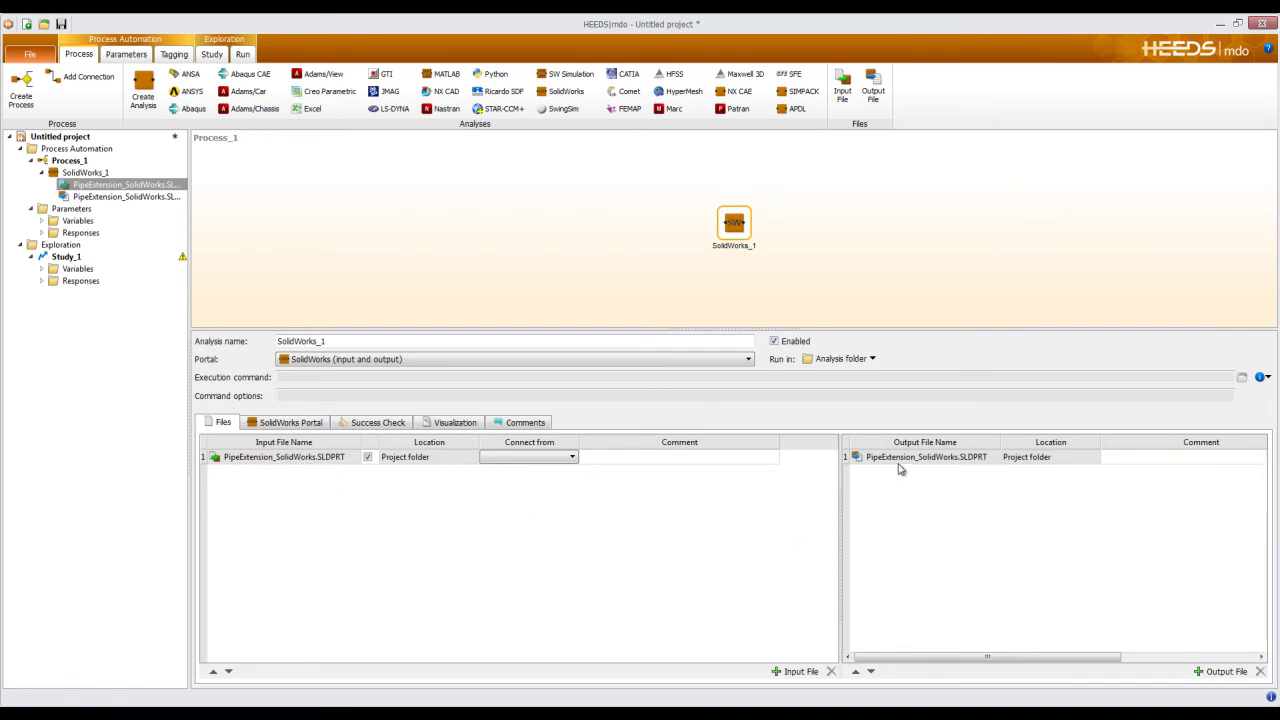
Check the SolidWorks portal settings and add a STAR-CCM+ analysis that executes after SolidWorks_1 in the process
left_click(298, 424)
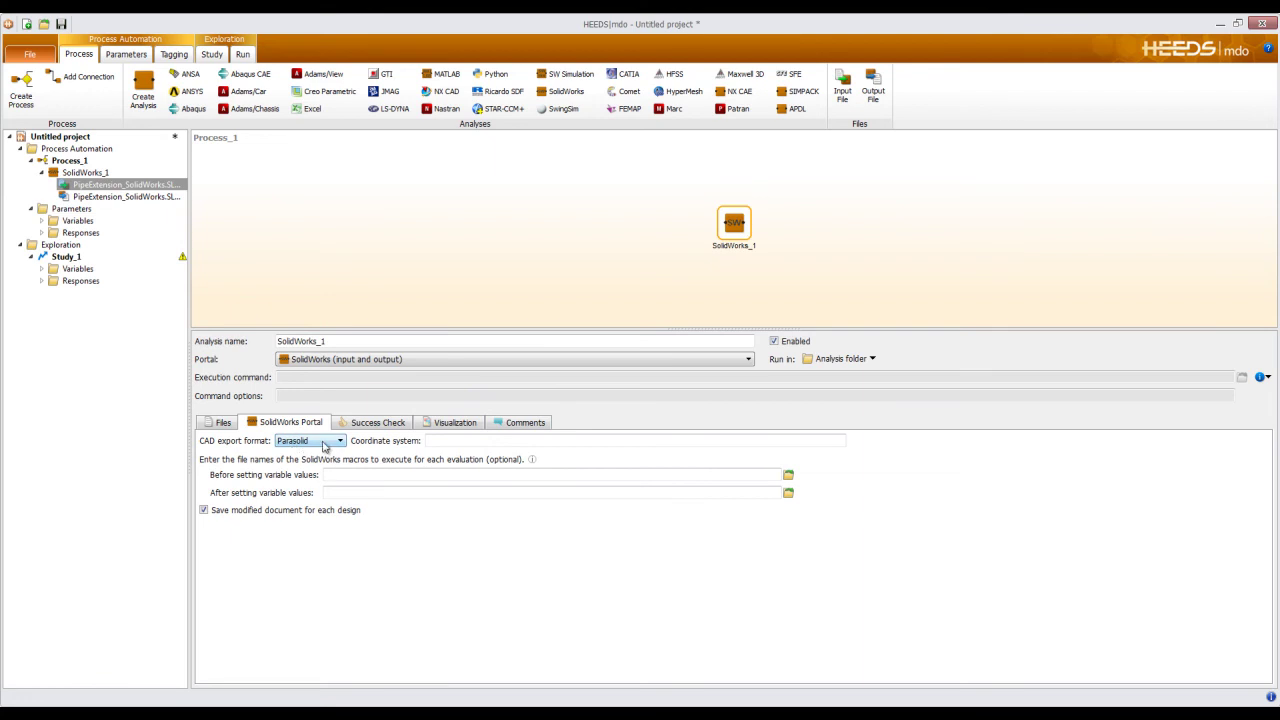
left_click(223, 423)
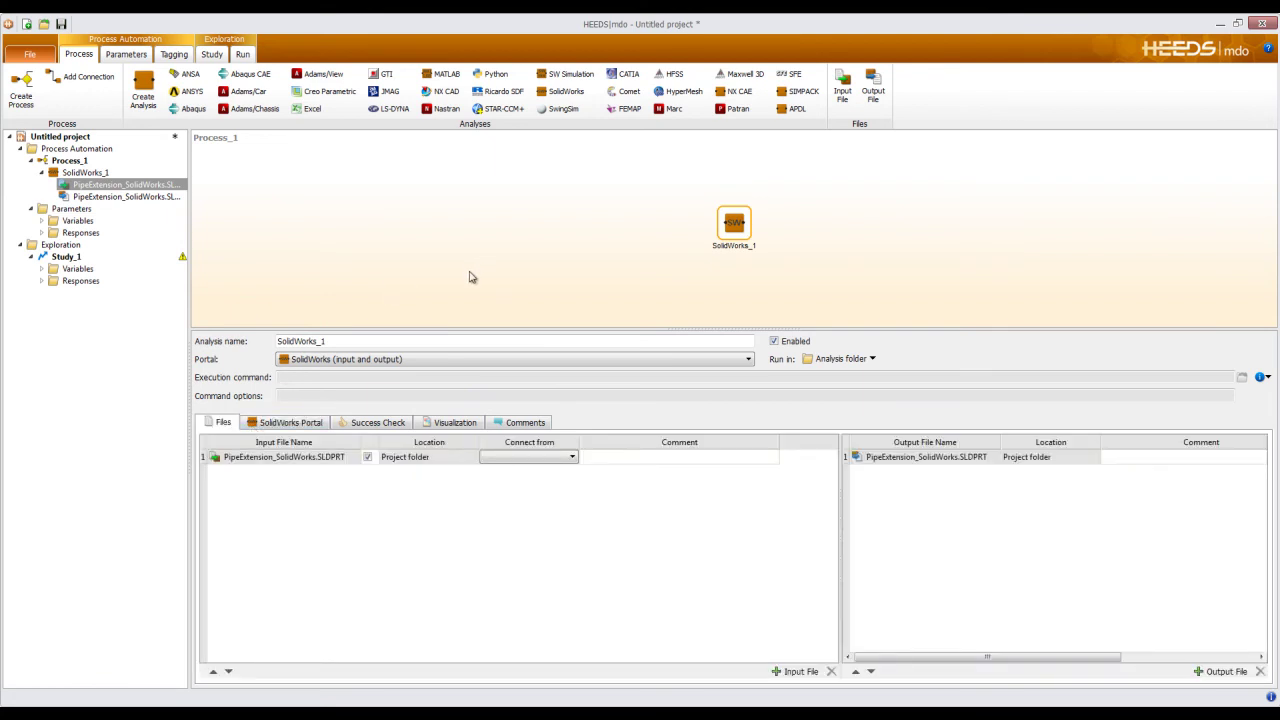
left_click(492, 112)
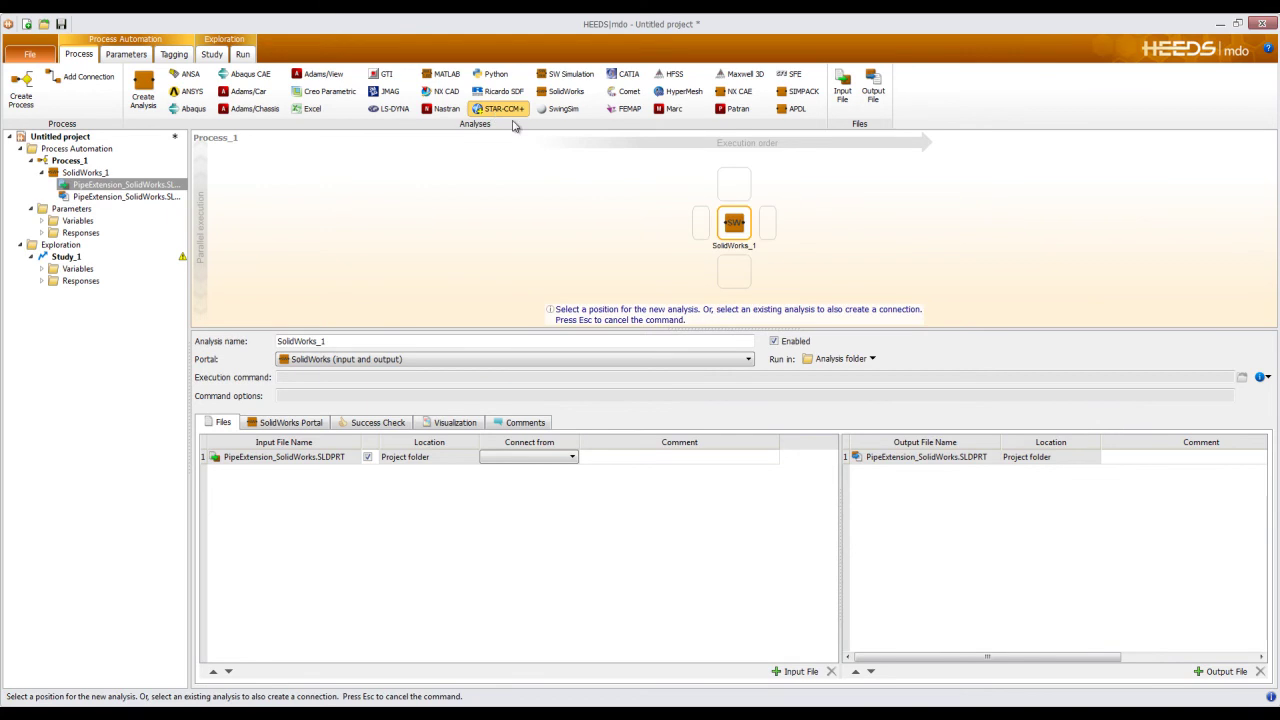
left_click(768, 228)
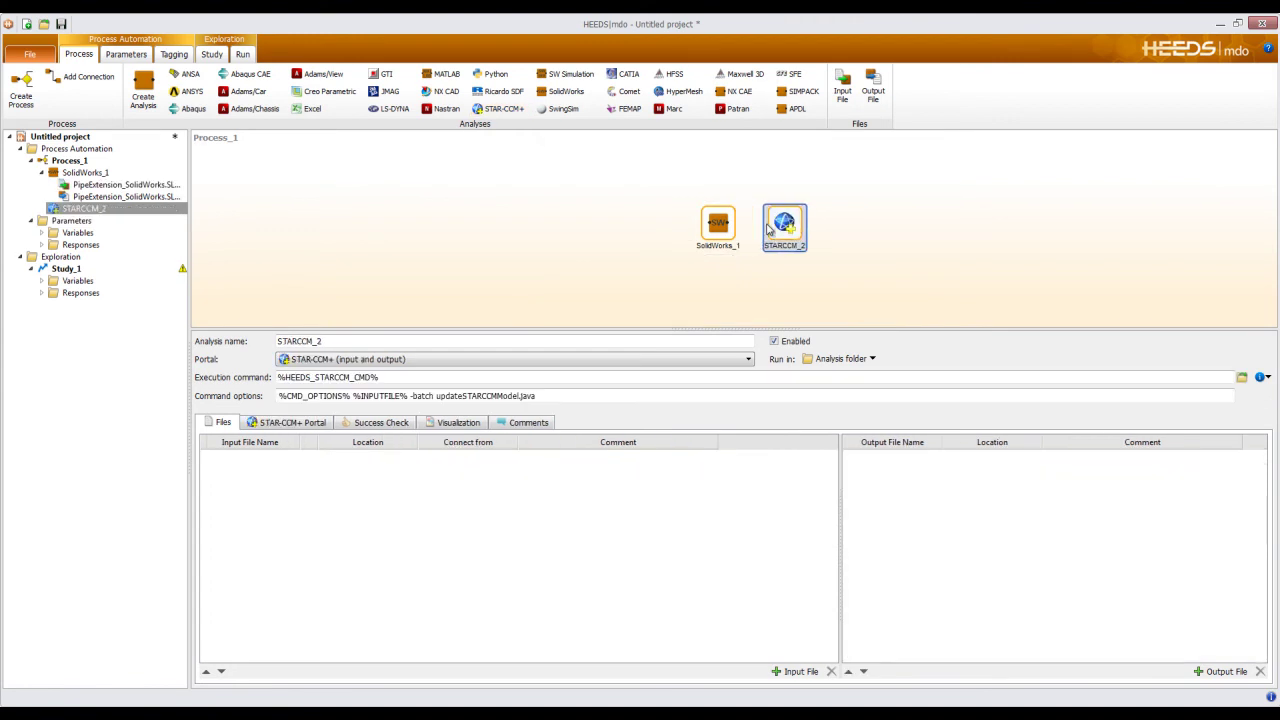
left_click(716, 226)
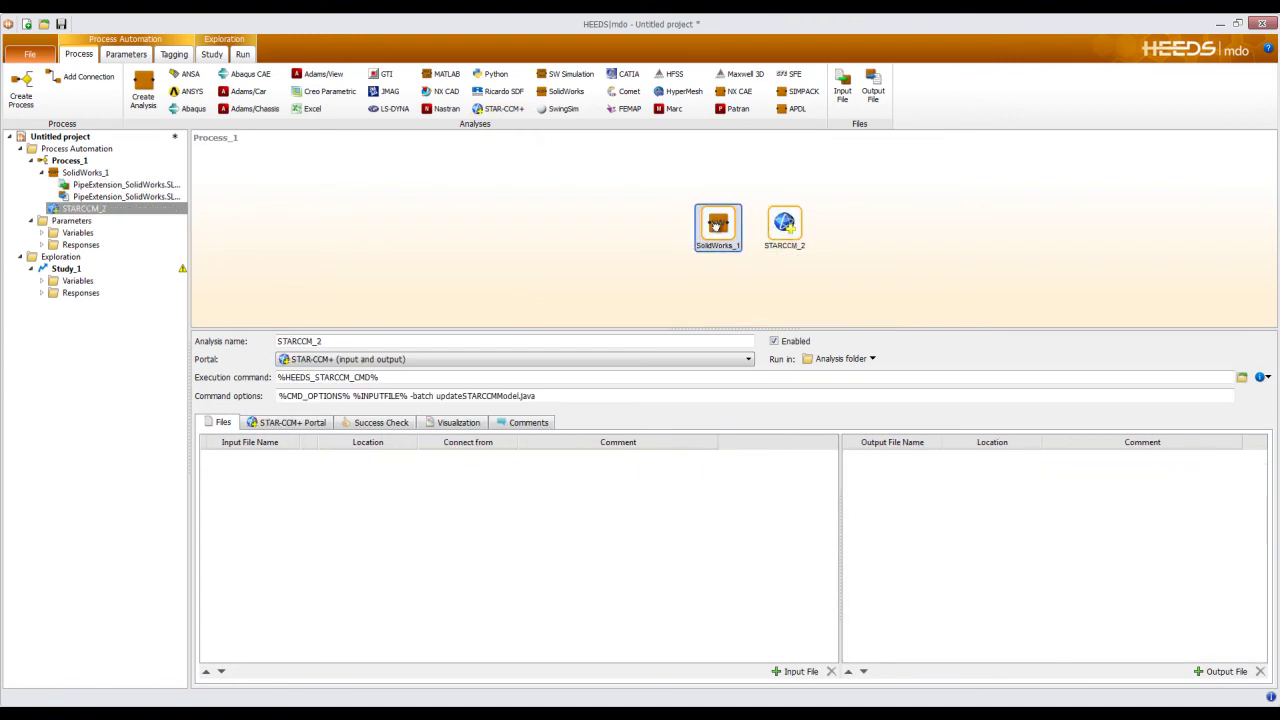
left_click(785, 221)
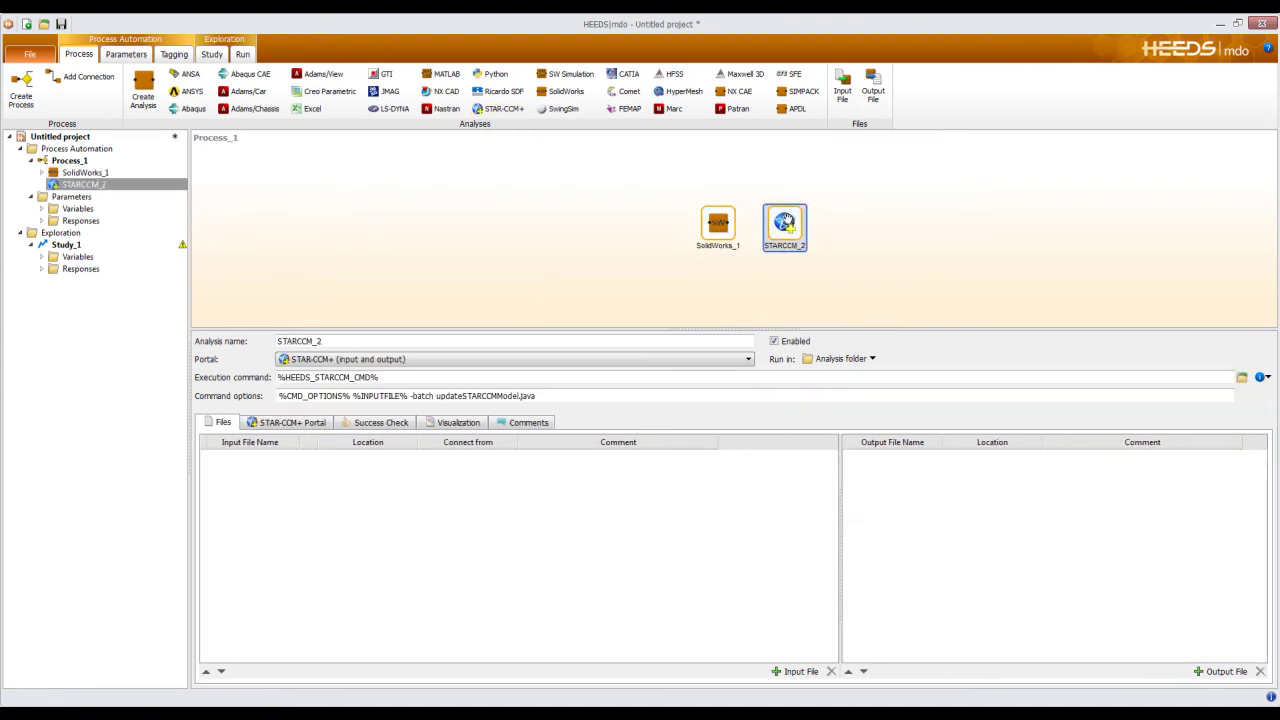
Add Ypipe.sim from the StarCCM folder as an input file of the STARCCM_2 analysis
right_click(348, 501)
left_click(397, 505)
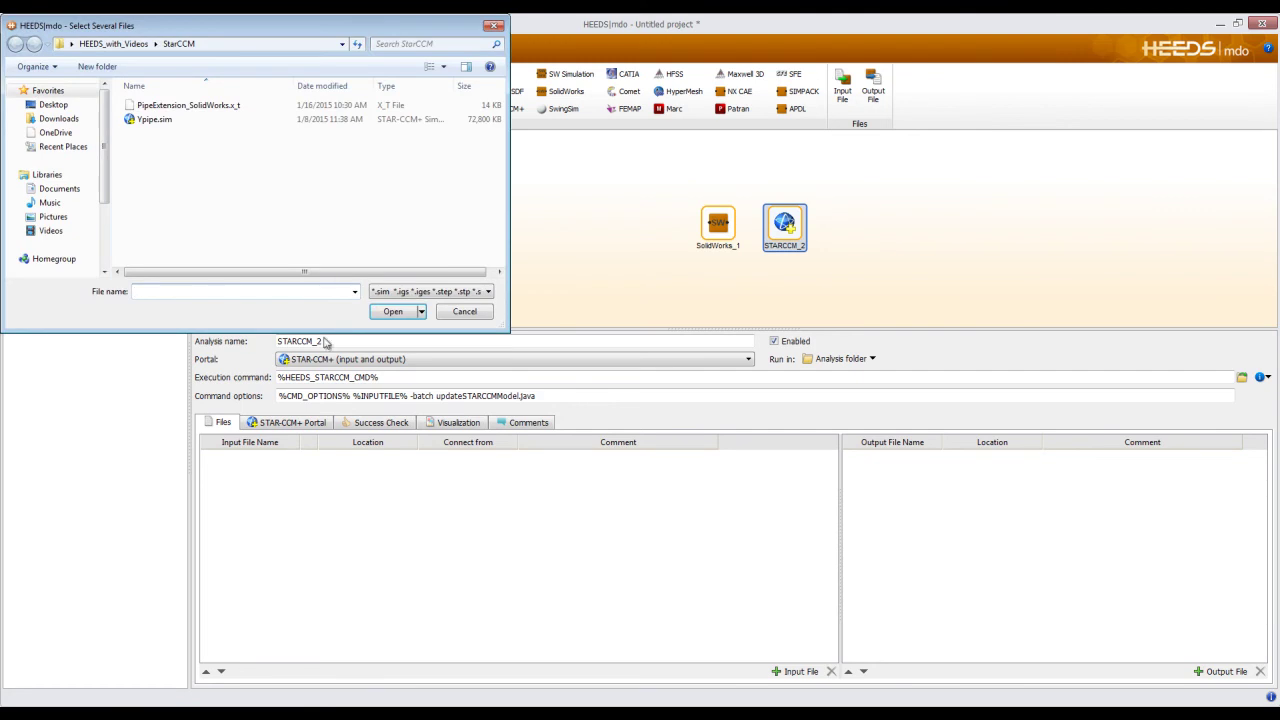
left_click(150, 121)
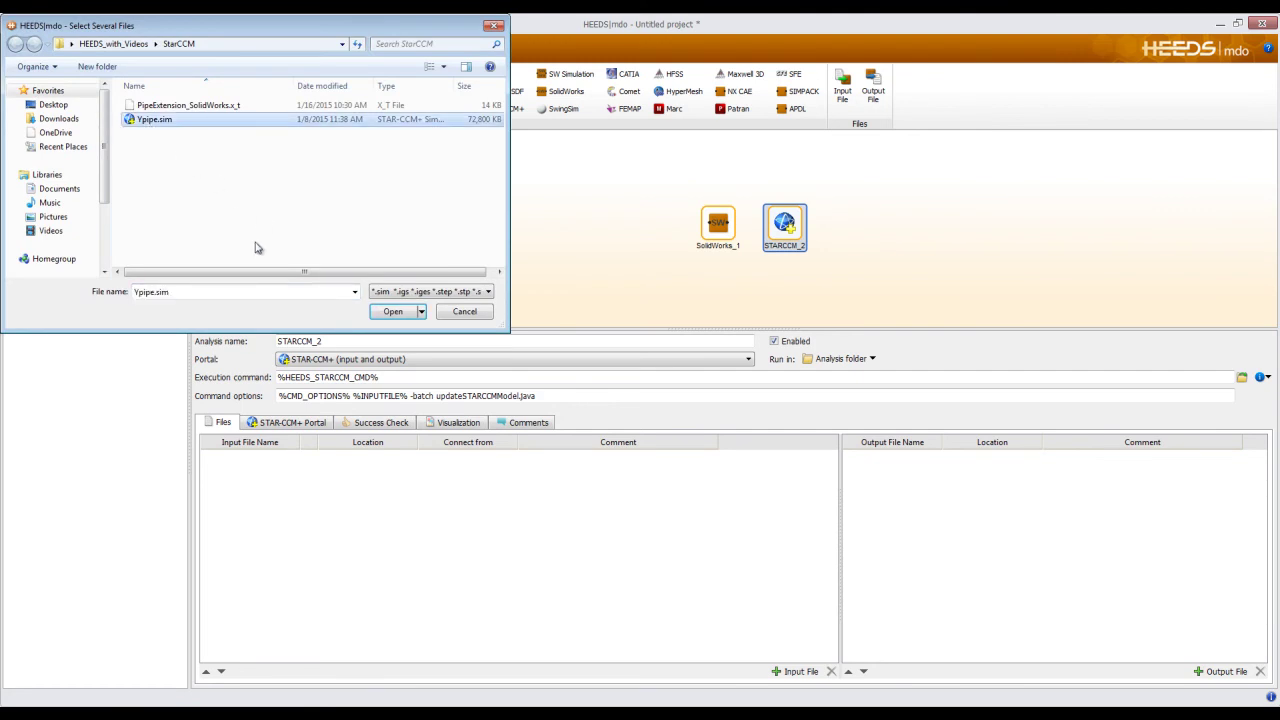
left_click(391, 312)
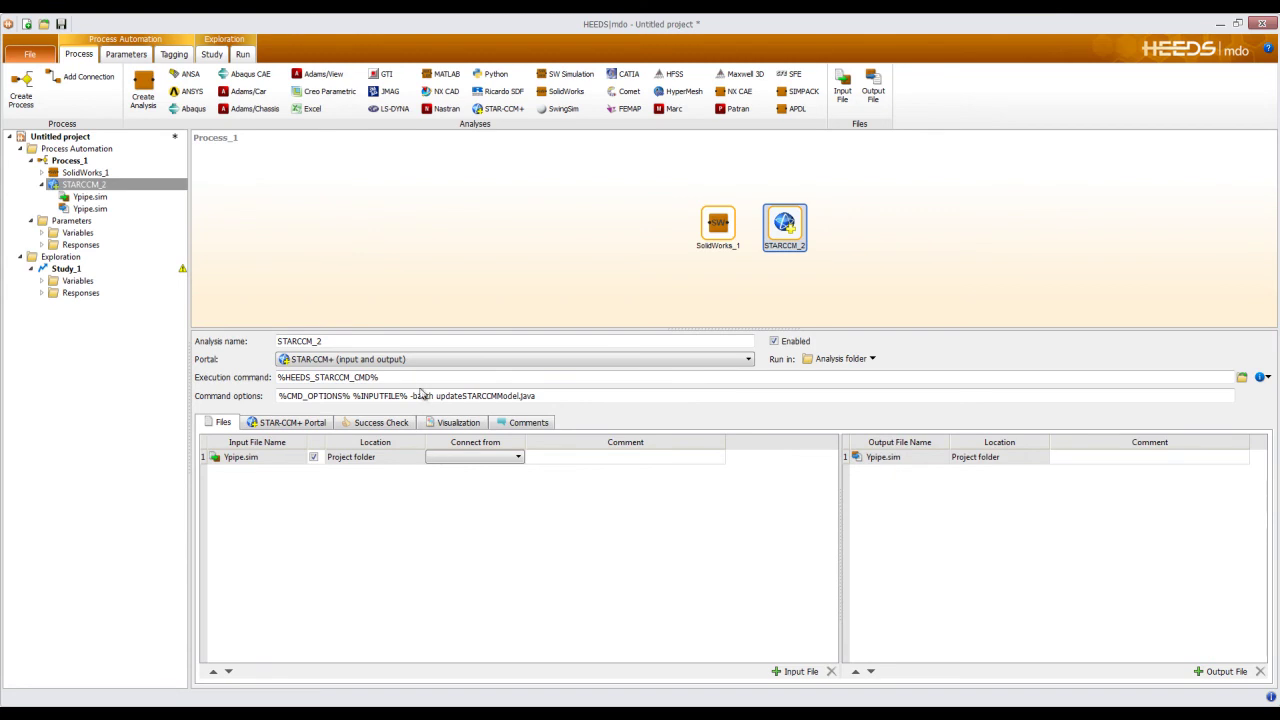
Add PipeExtension_SolidWorks.x_t as a second input file of STARCCM_2 and connect it from SolidWorks_1
right_click(312, 507)
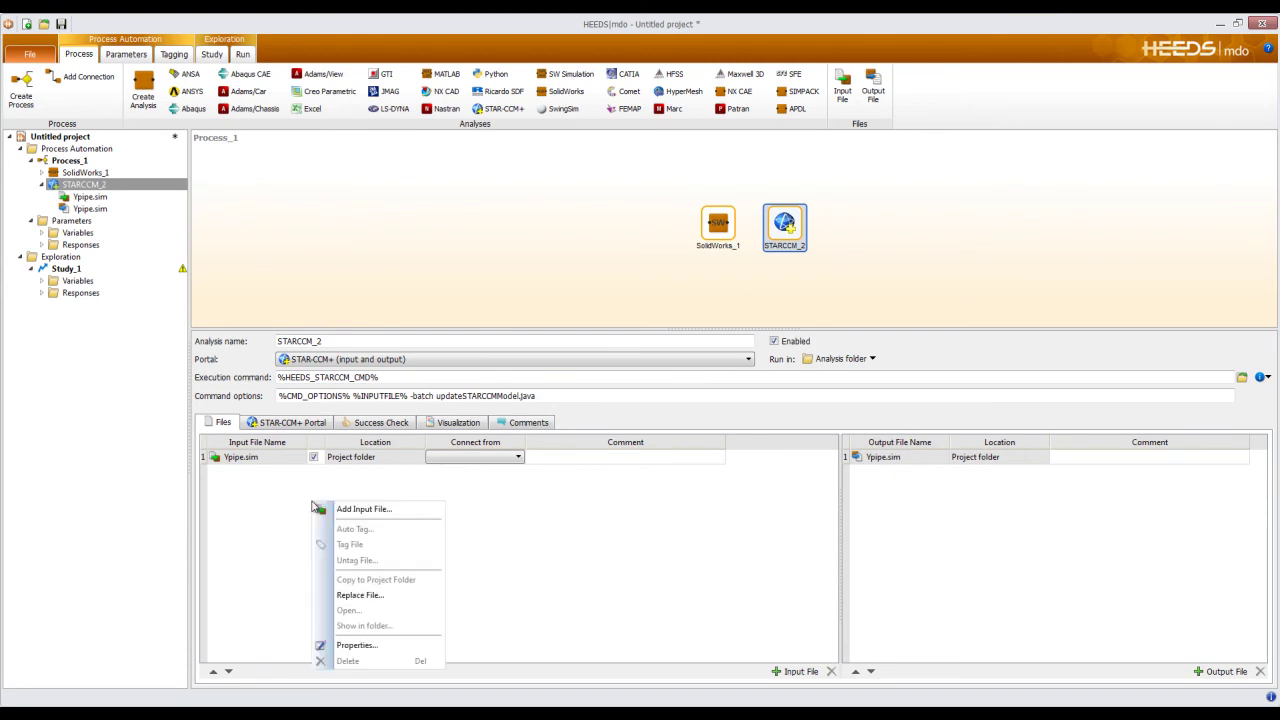
left_click(352, 512)
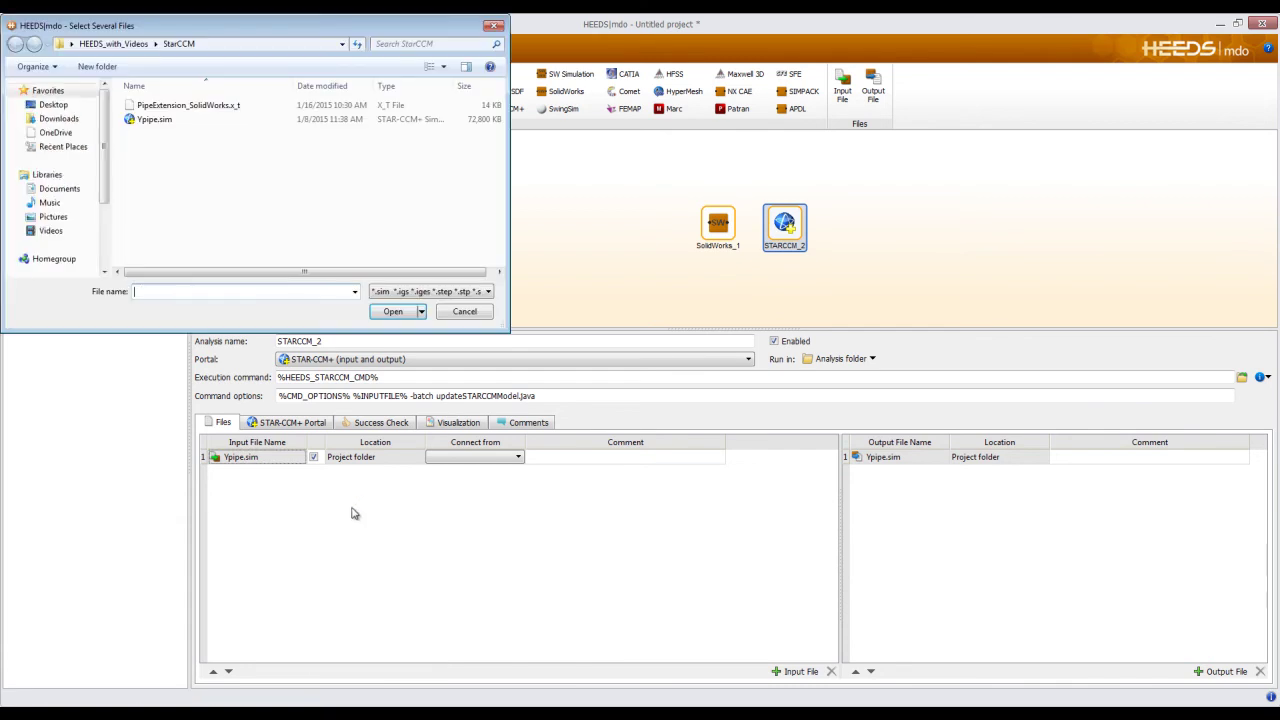
left_click(188, 107)
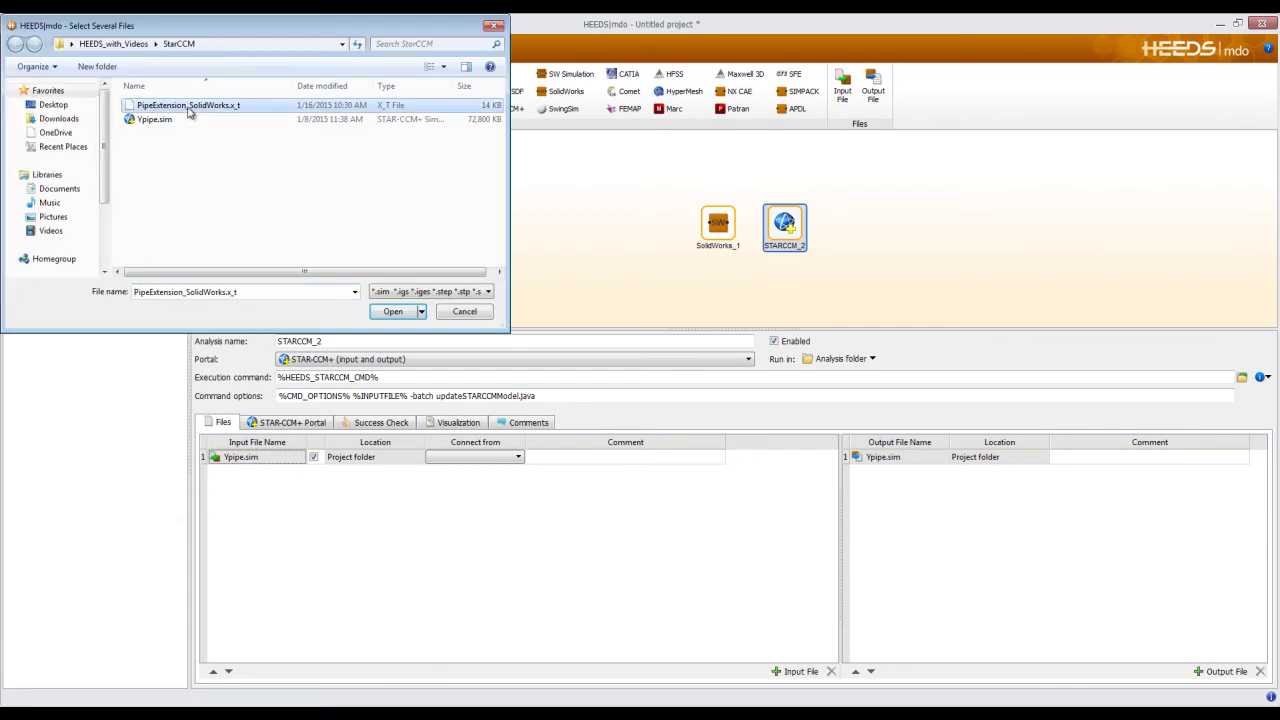
left_click(392, 312)
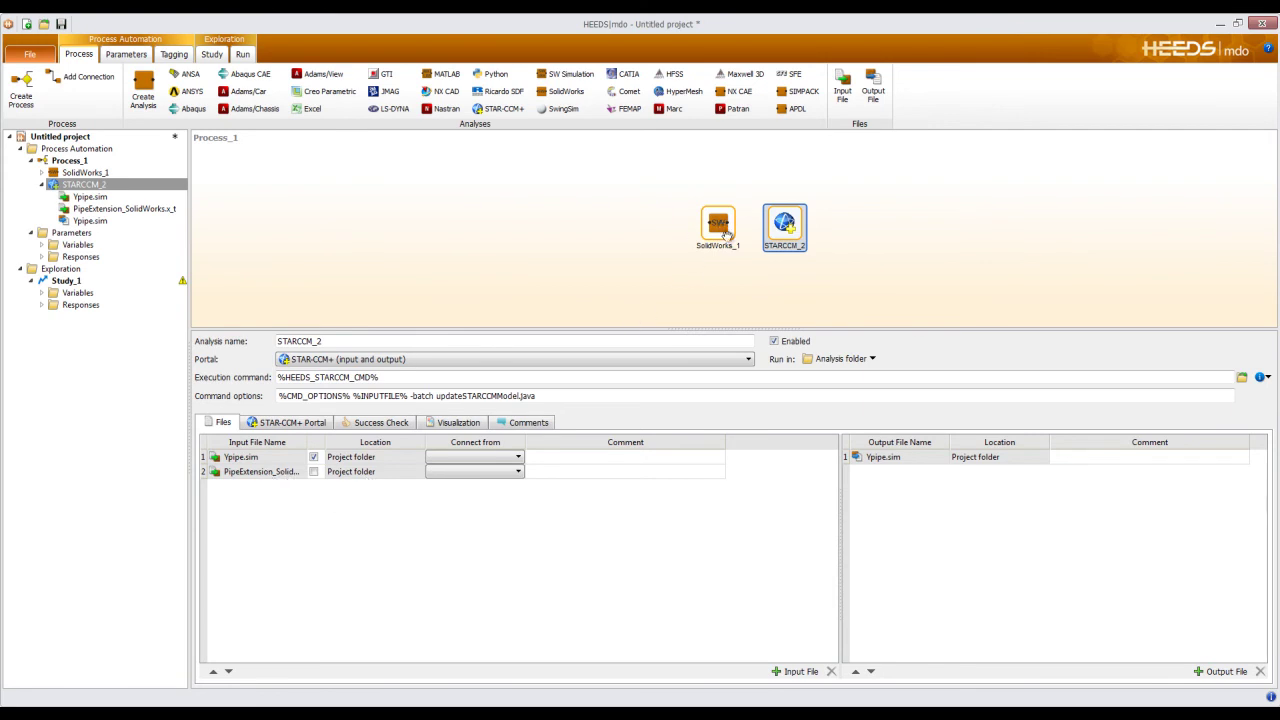
left_click(518, 472)
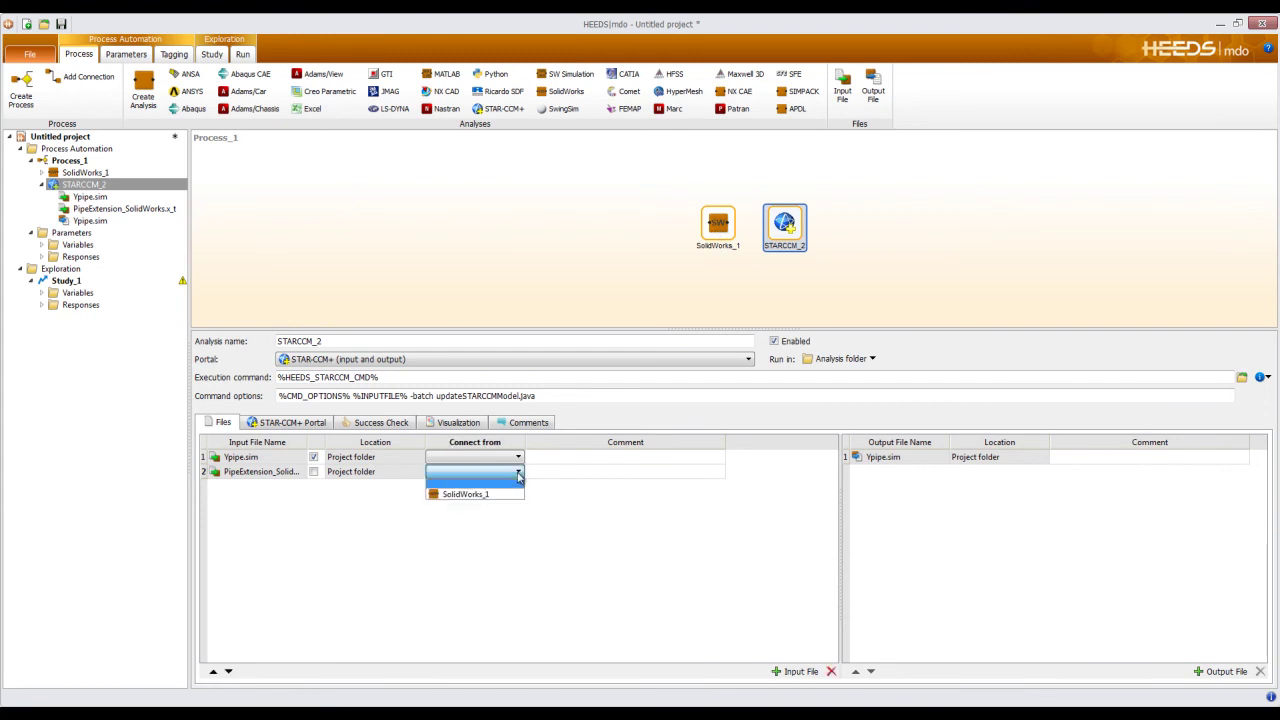
left_click(489, 495)
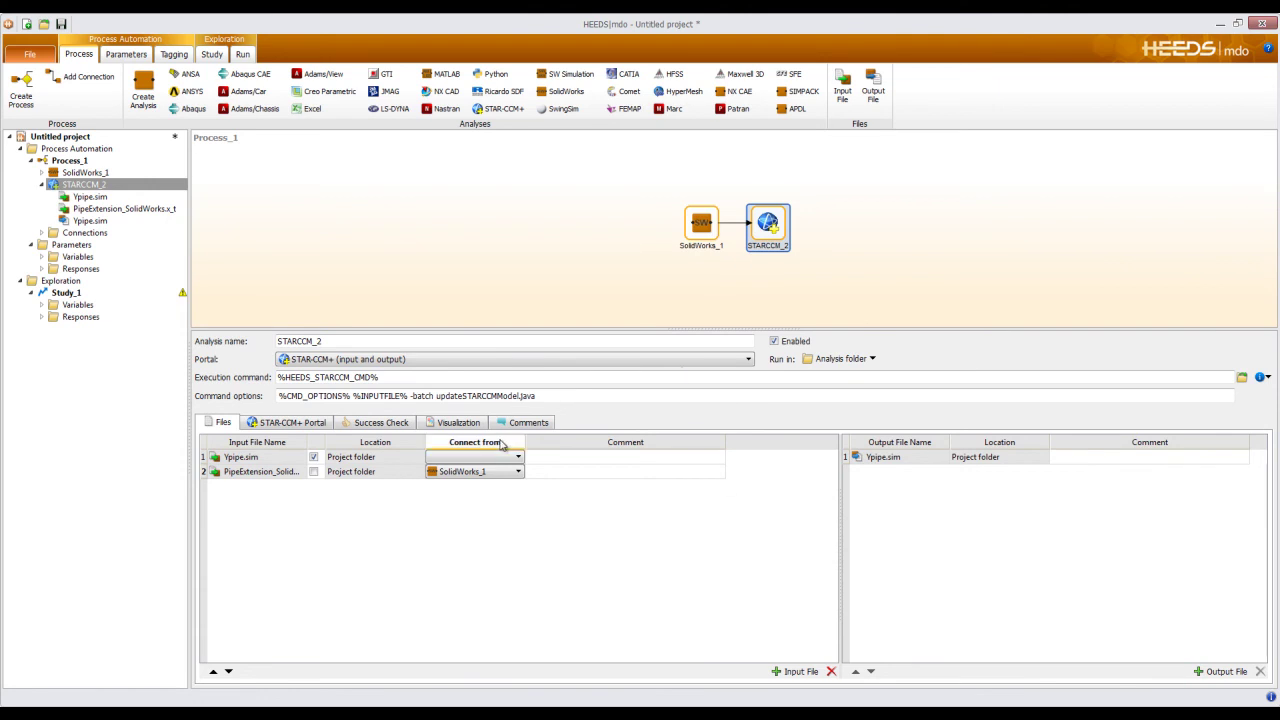
Map the PipeExtension part to the input geometry PipeExtension_SolidWorks.x_t and show the visualization files of STARCCM_2
left_click(290, 424)
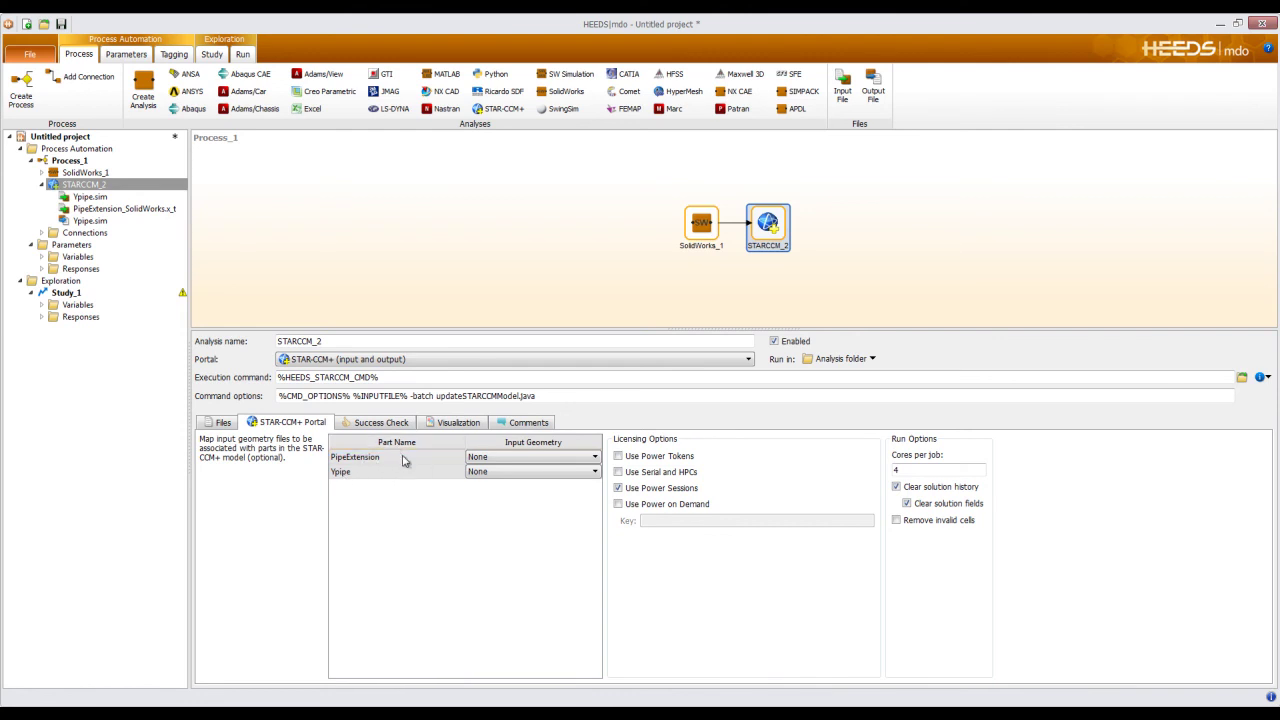
left_click(594, 458)
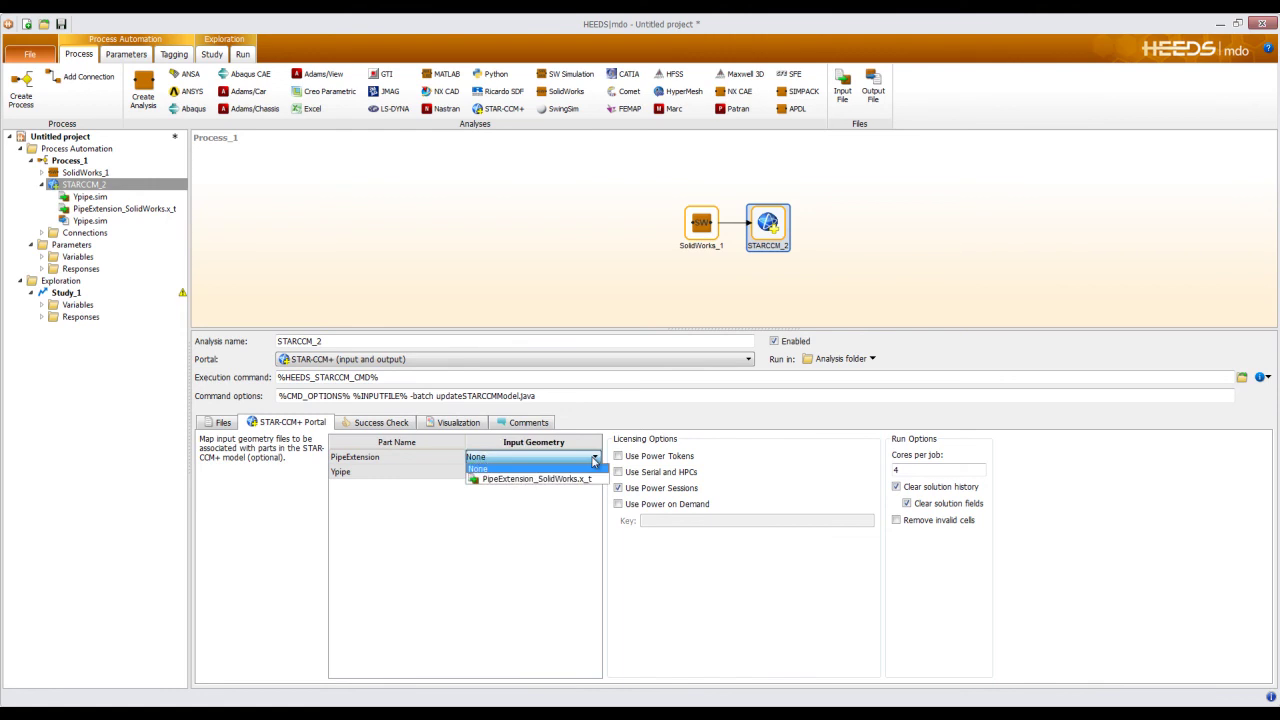
left_click(544, 480)
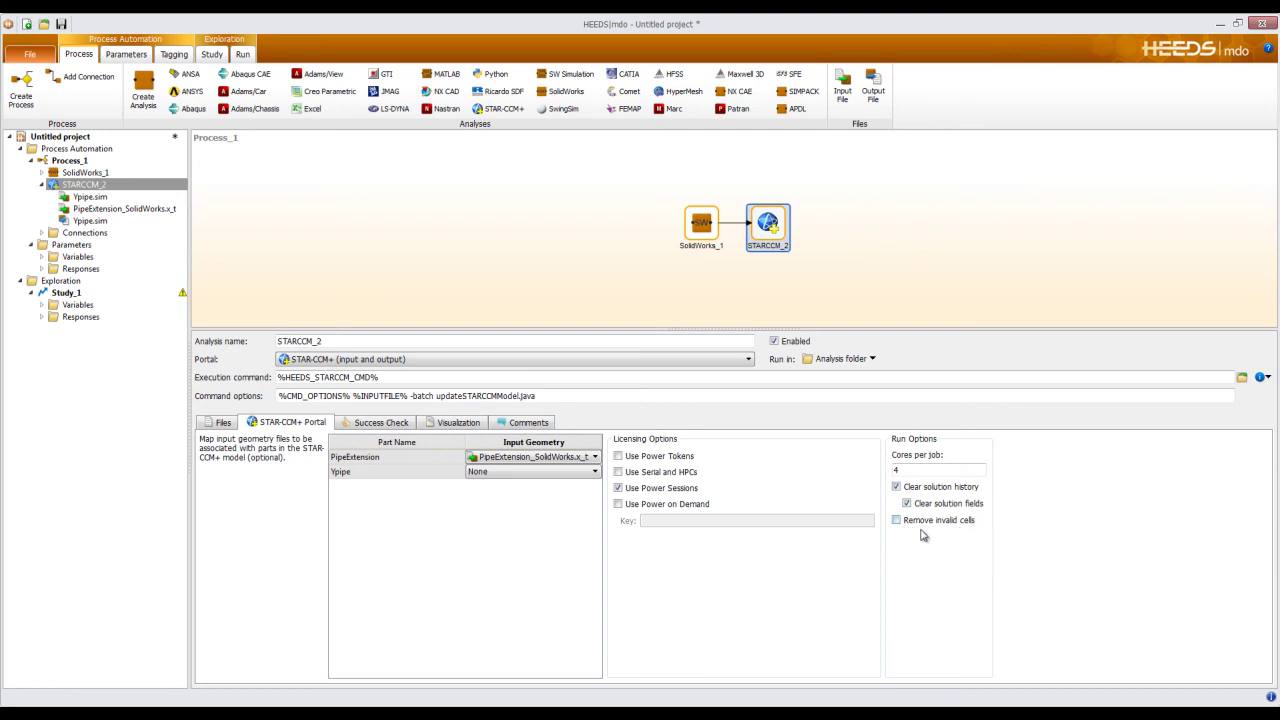
left_click(456, 423)
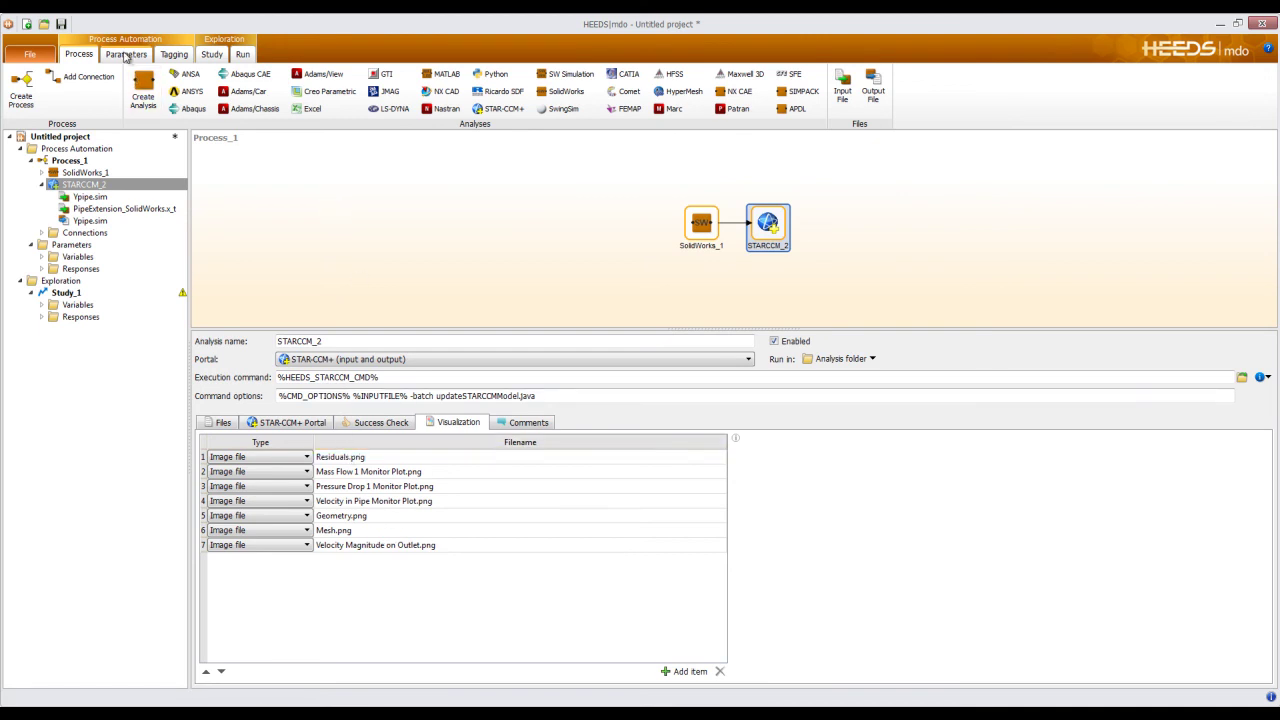
Review the project's variables, including Radius, InletVelocity and both SolidWorks variables, and the list of responses
left_click(126, 56)
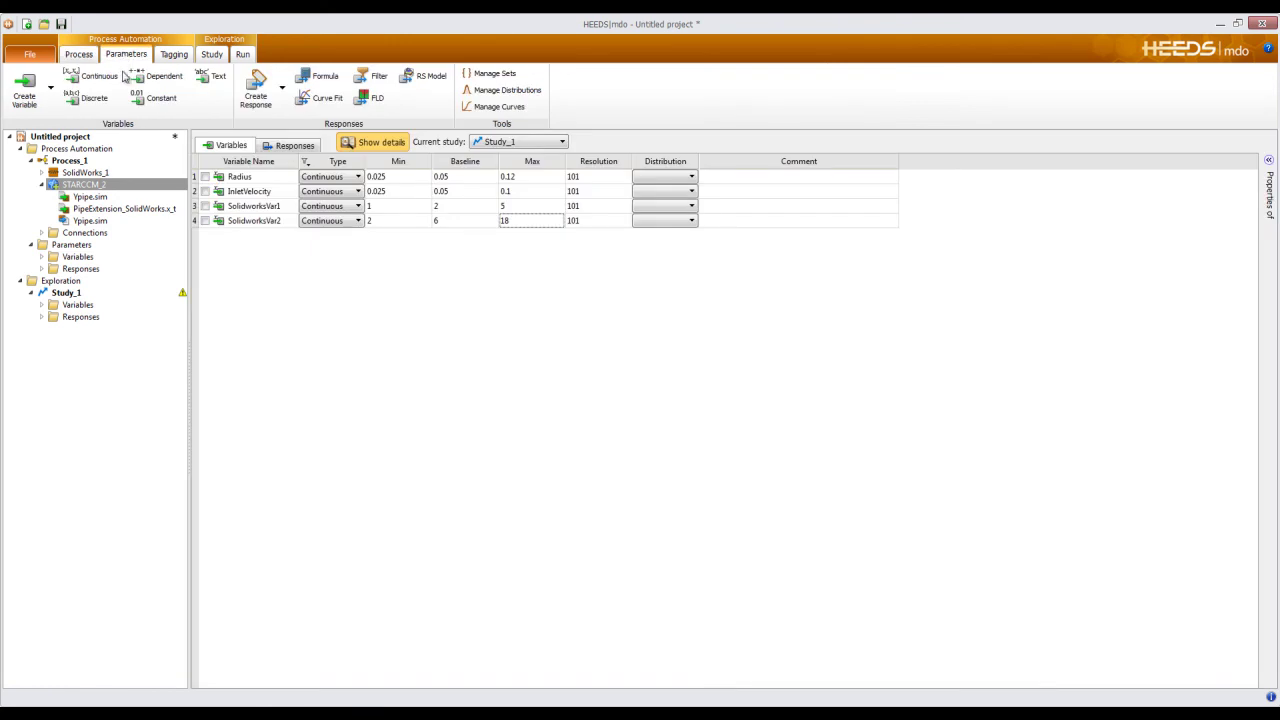
left_click(248, 180)
left_click(251, 194)
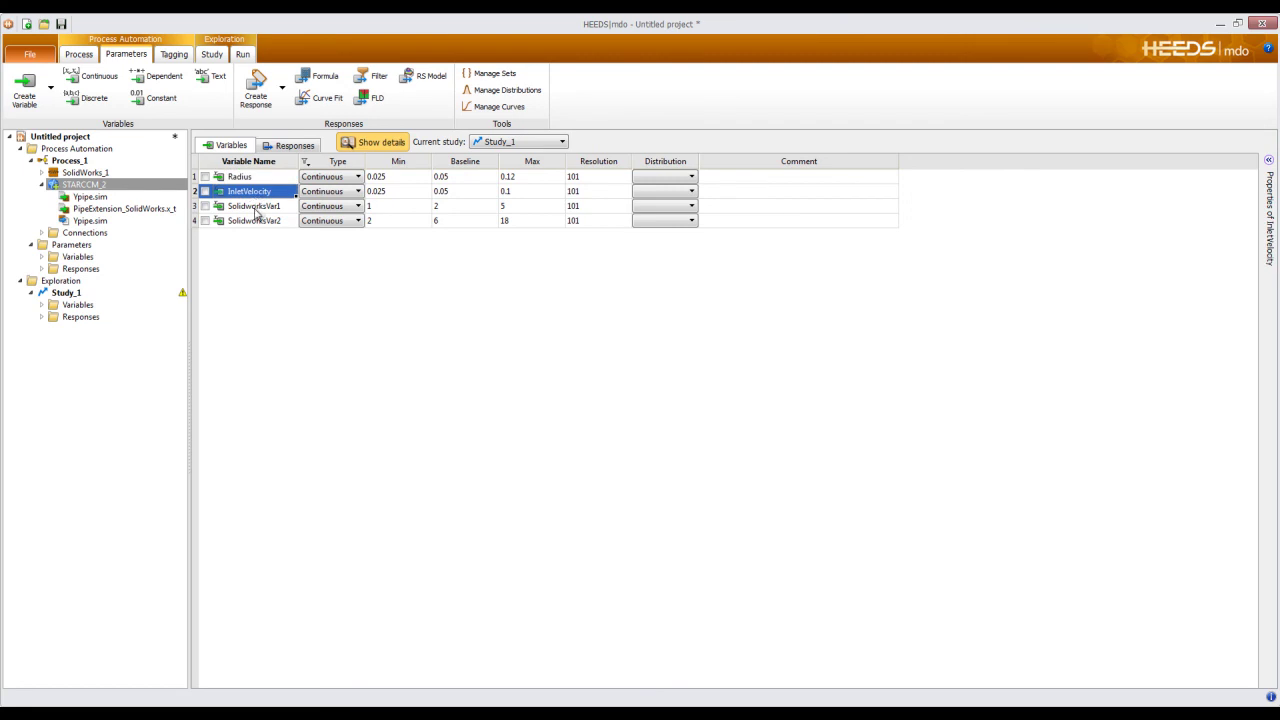
left_click(256, 209)
left_click(253, 221)
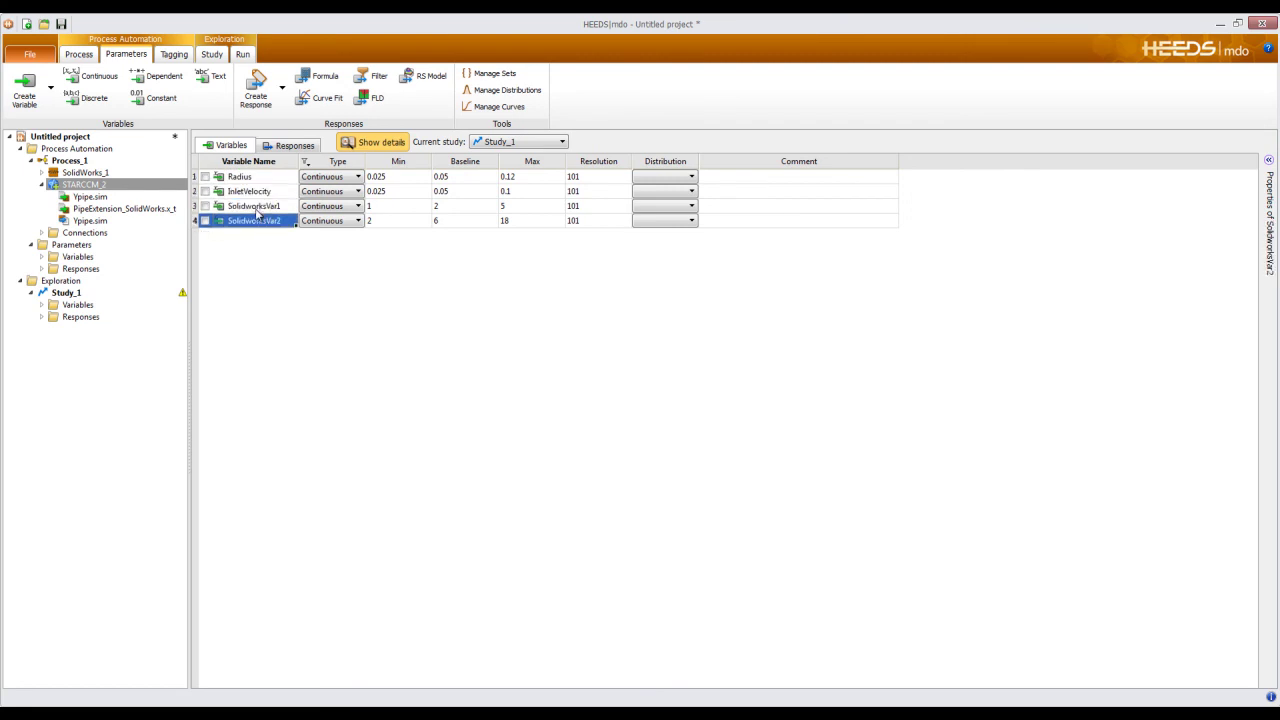
left_click(294, 148)
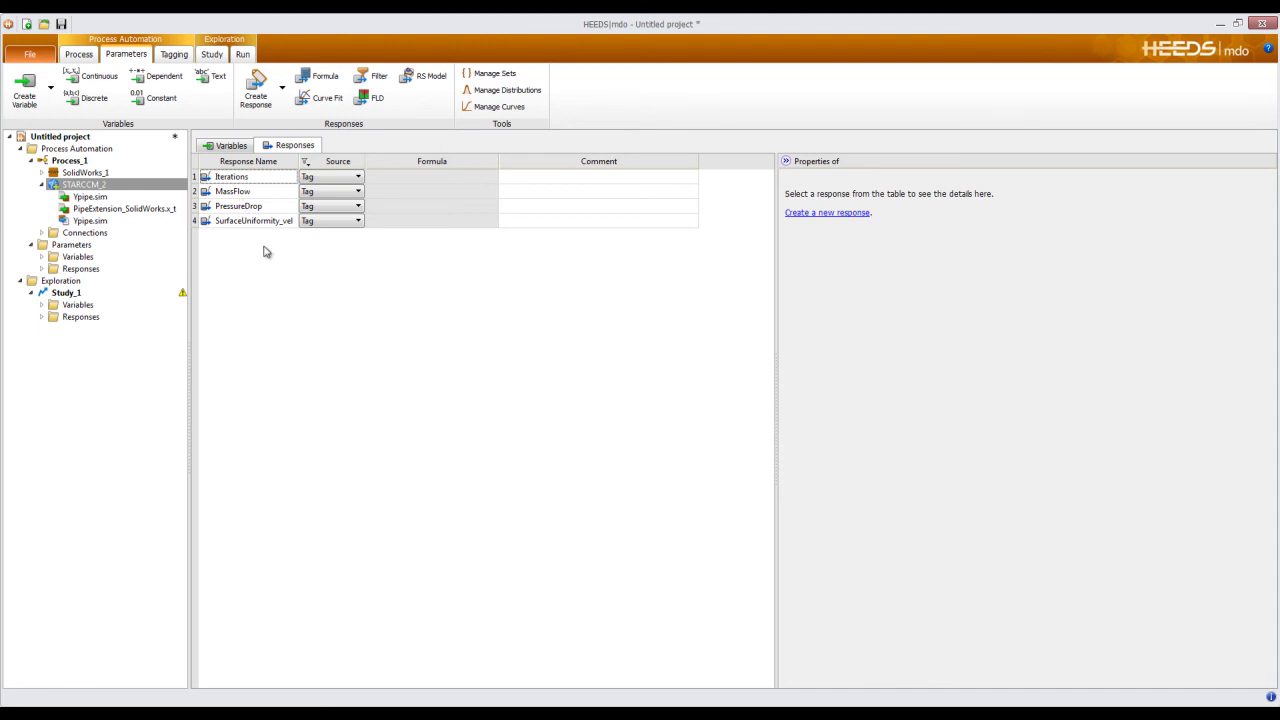
Tag SolidworksVar1 and SolidworksVar2 to the matching equation values in the PipeExtension_SolidWorks.SLDPRT input file
left_click(176, 56)
left_click(266, 74)
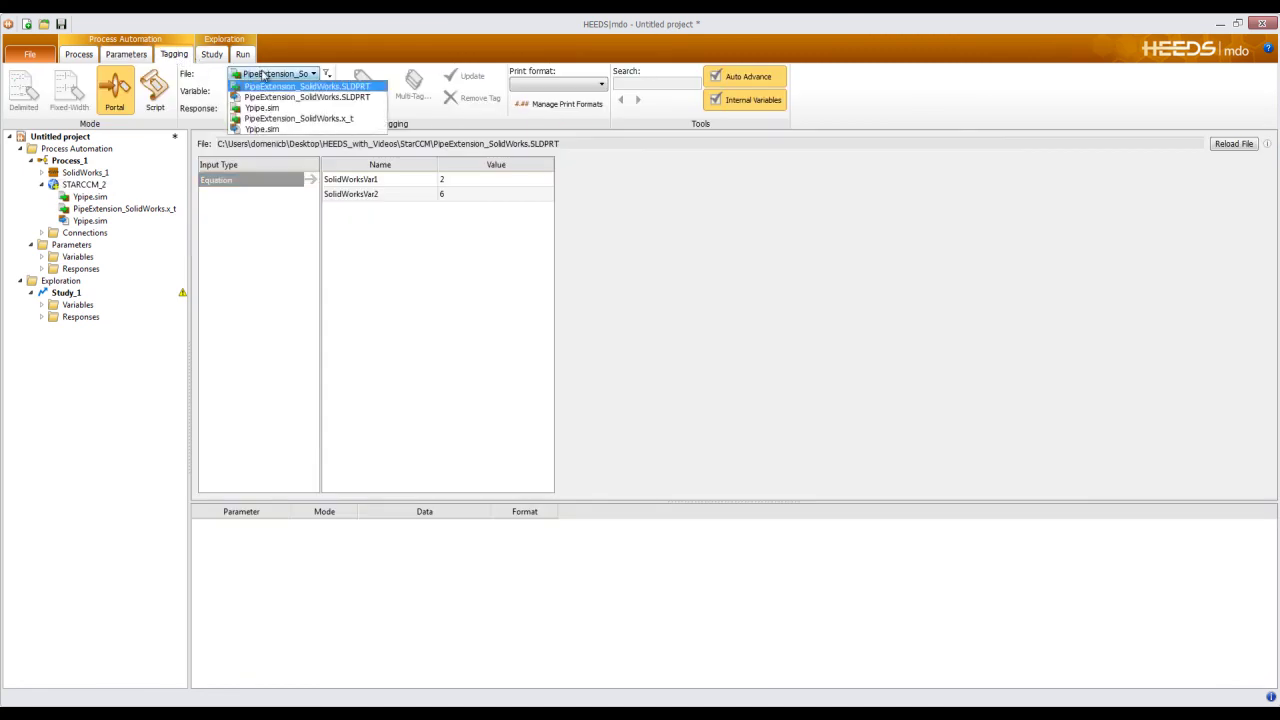
left_click(270, 88)
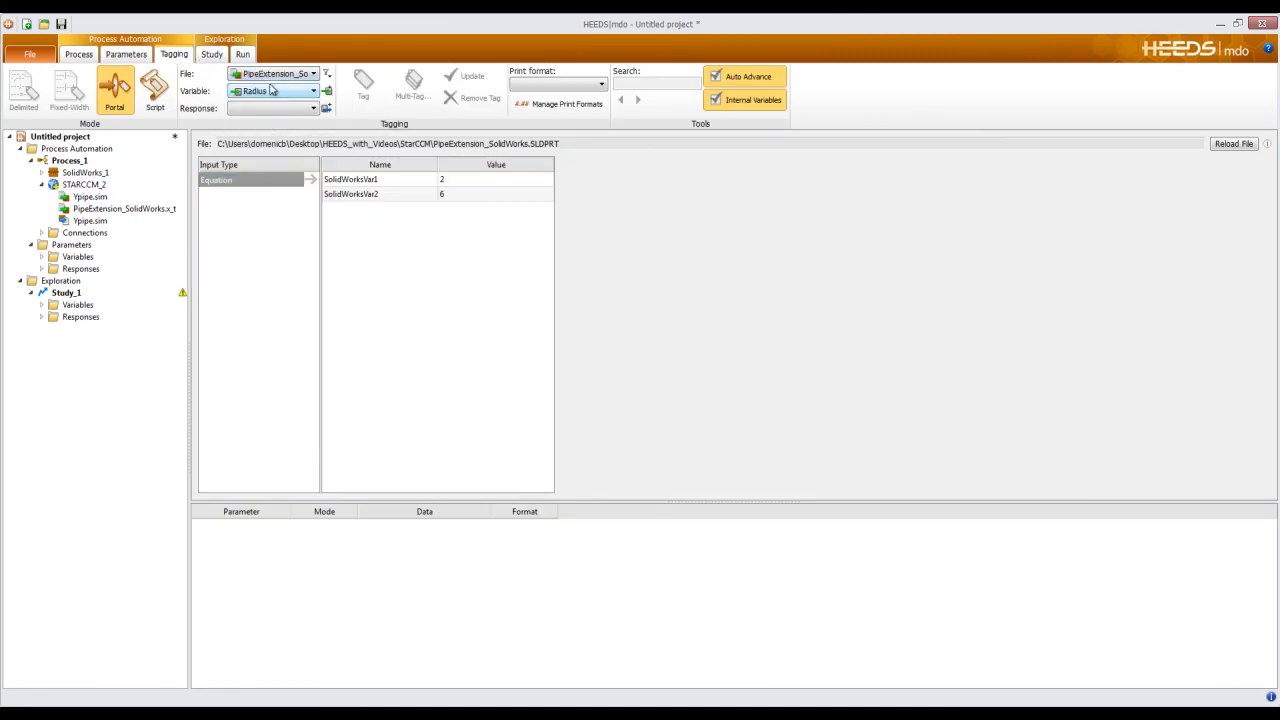
left_click(240, 78)
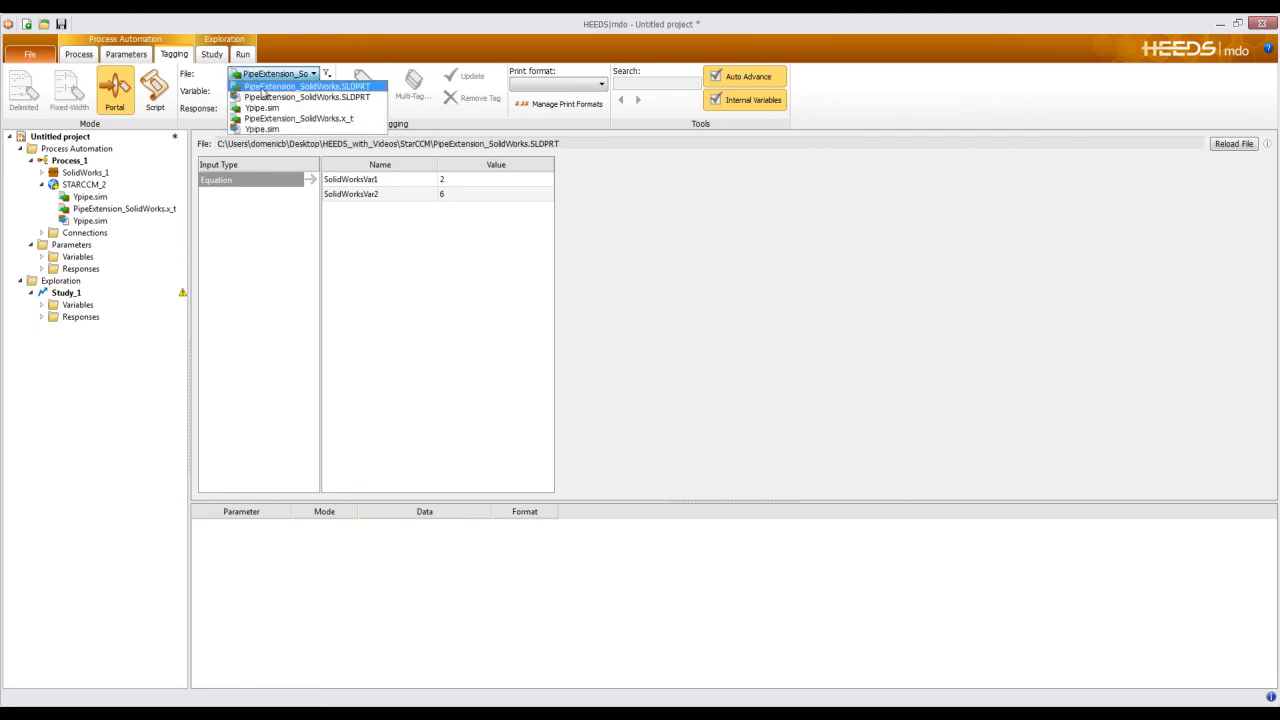
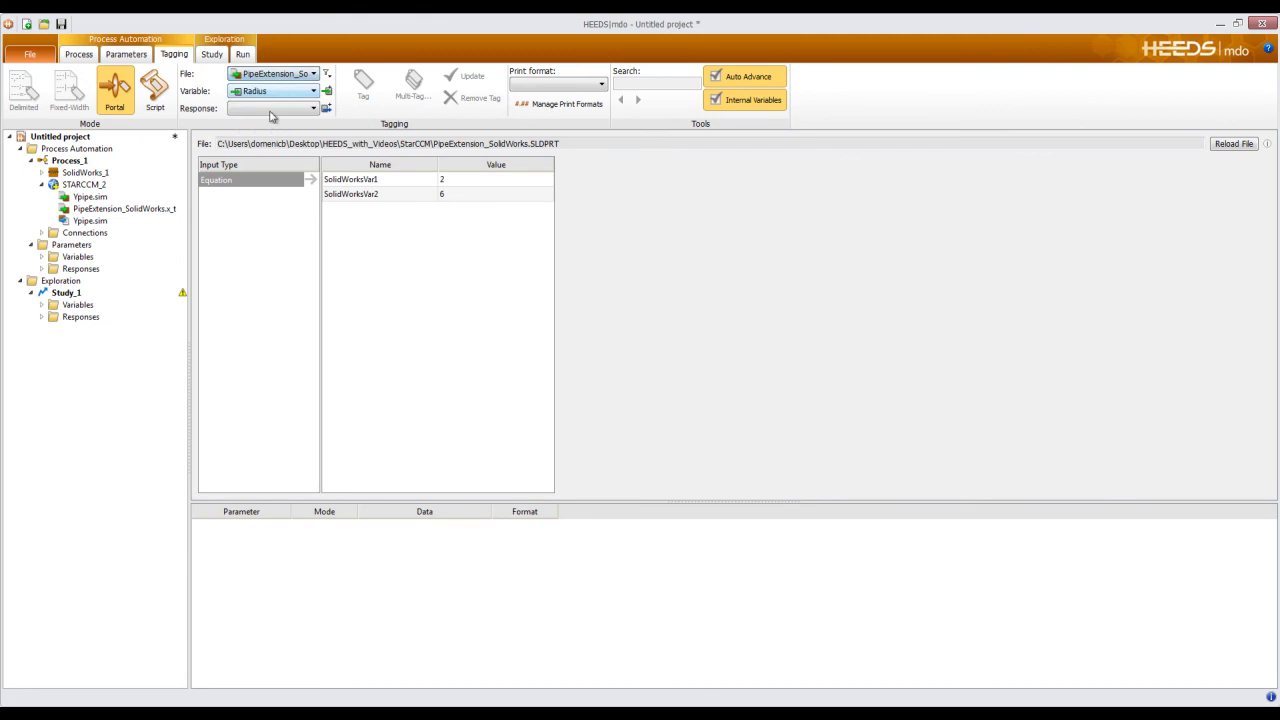
left_click(444, 184)
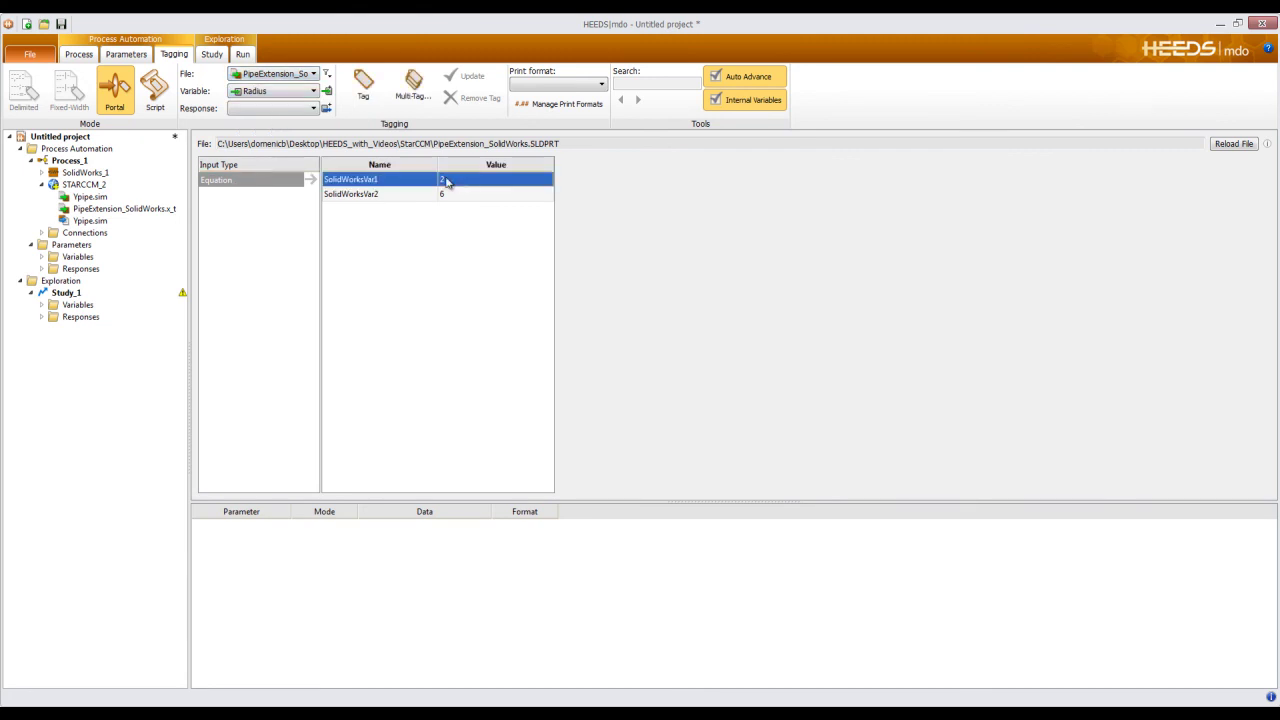
left_click(292, 93)
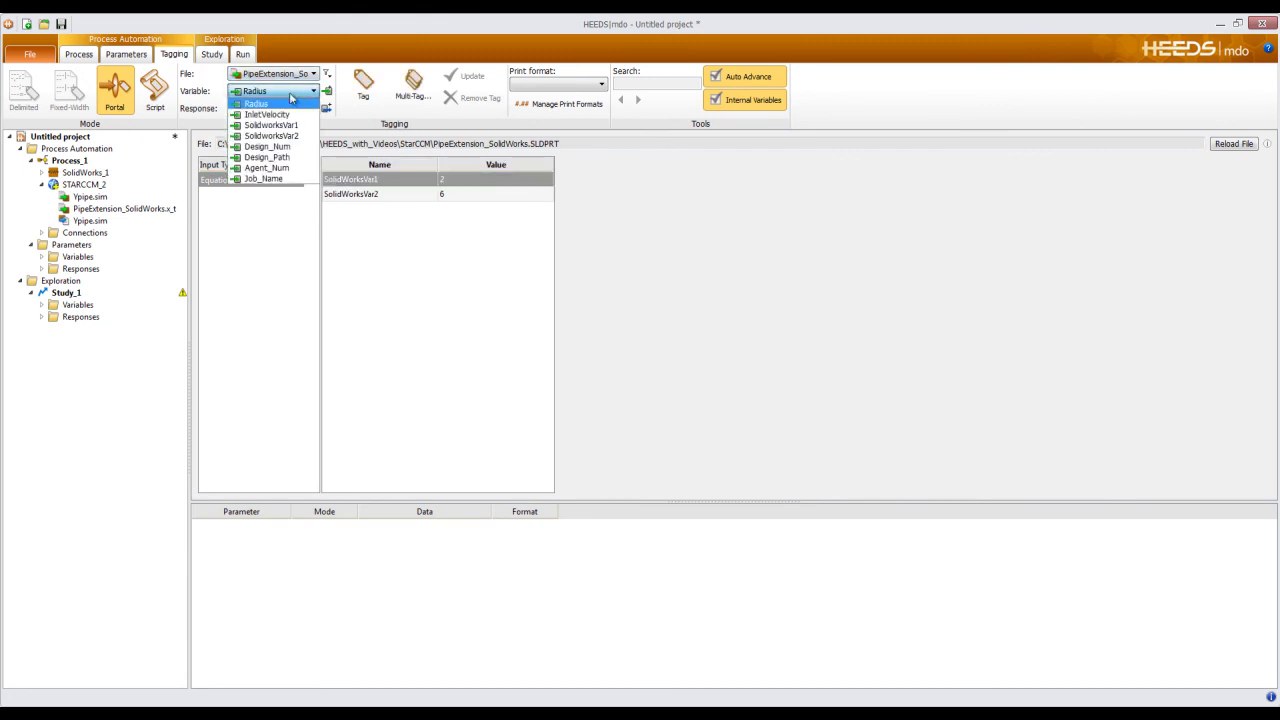
left_click(275, 125)
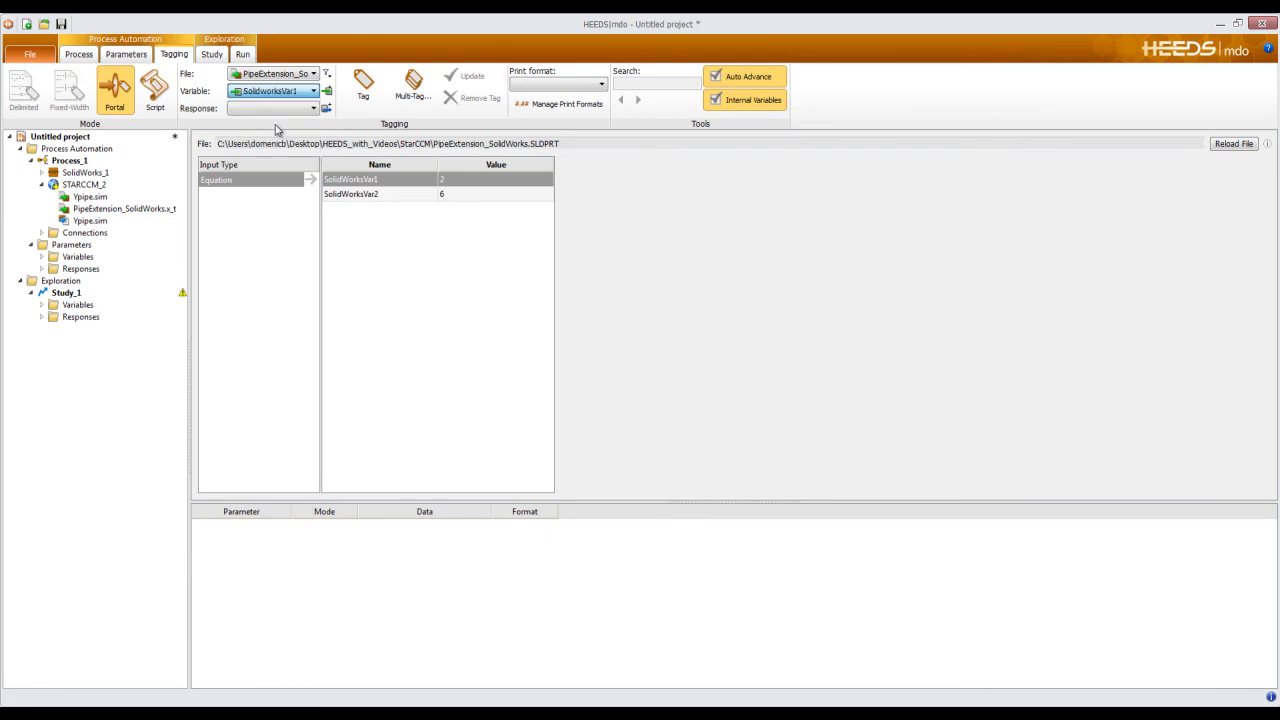
left_click(363, 84)
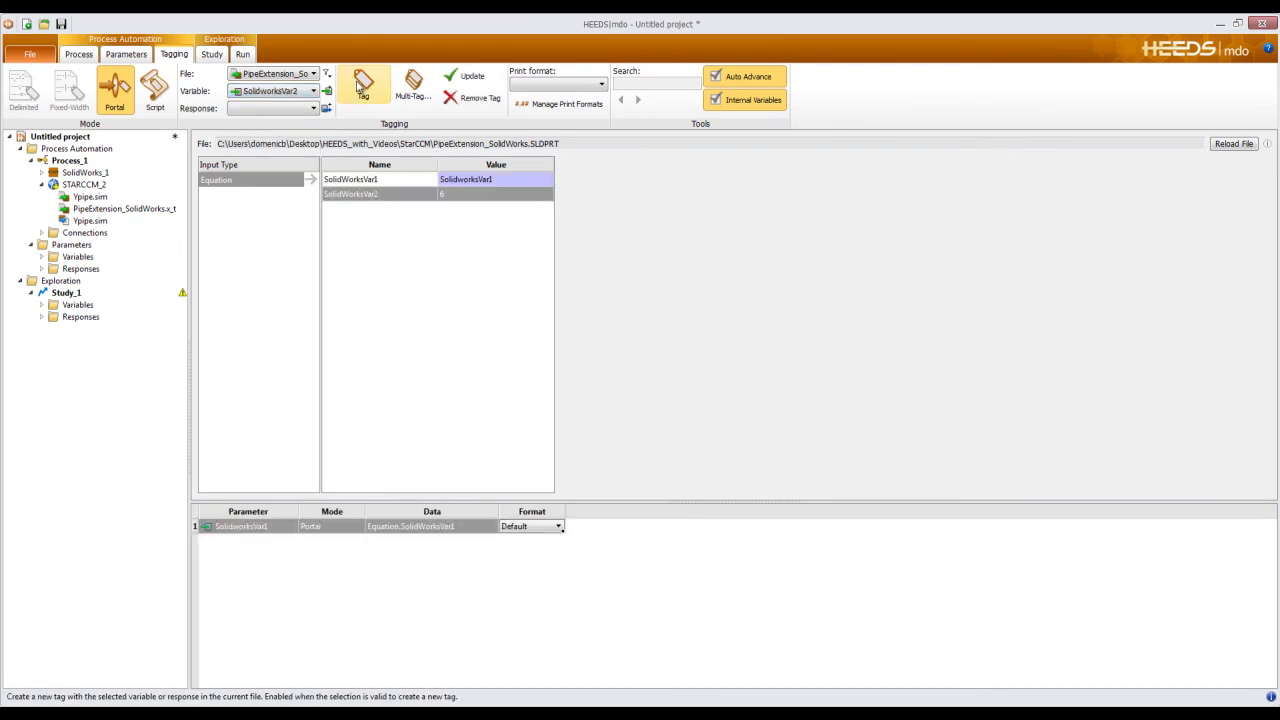
left_click(445, 194)
left_click(363, 88)
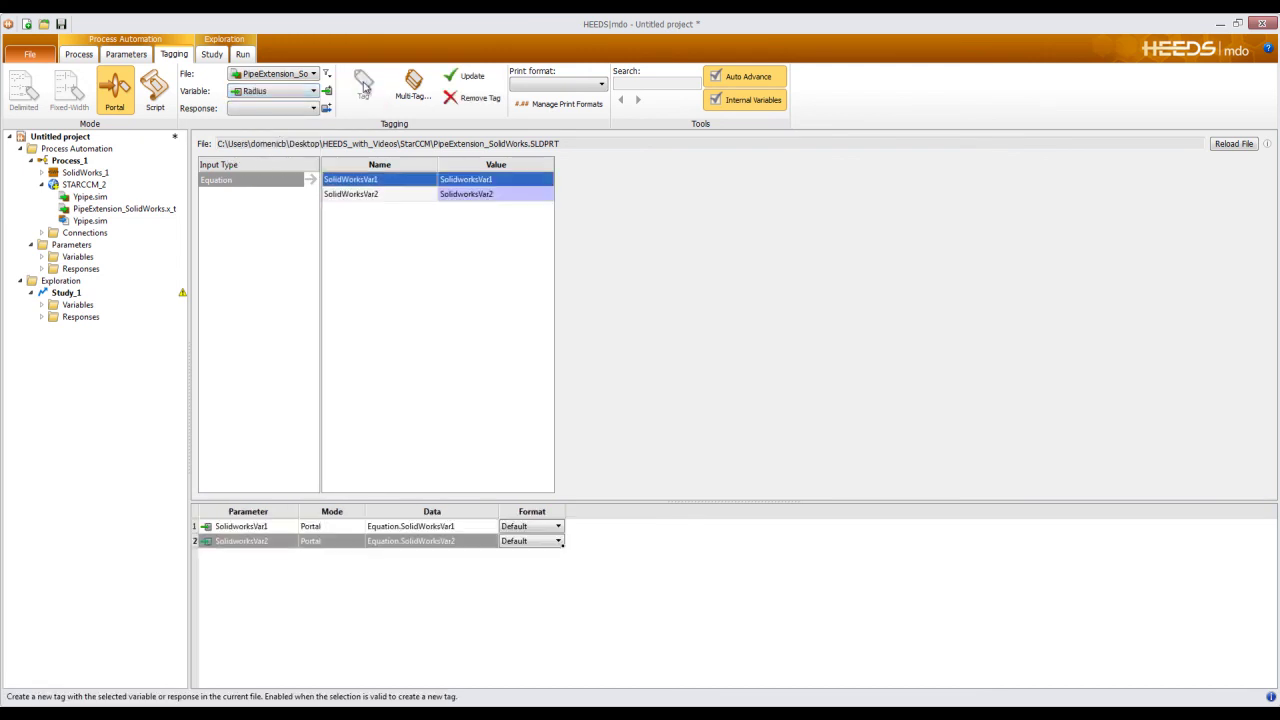
Tag the Radius variable to the Radius design parameter of 3D-CAD Model 1 in the Ypipe.sim input file
left_click(289, 75)
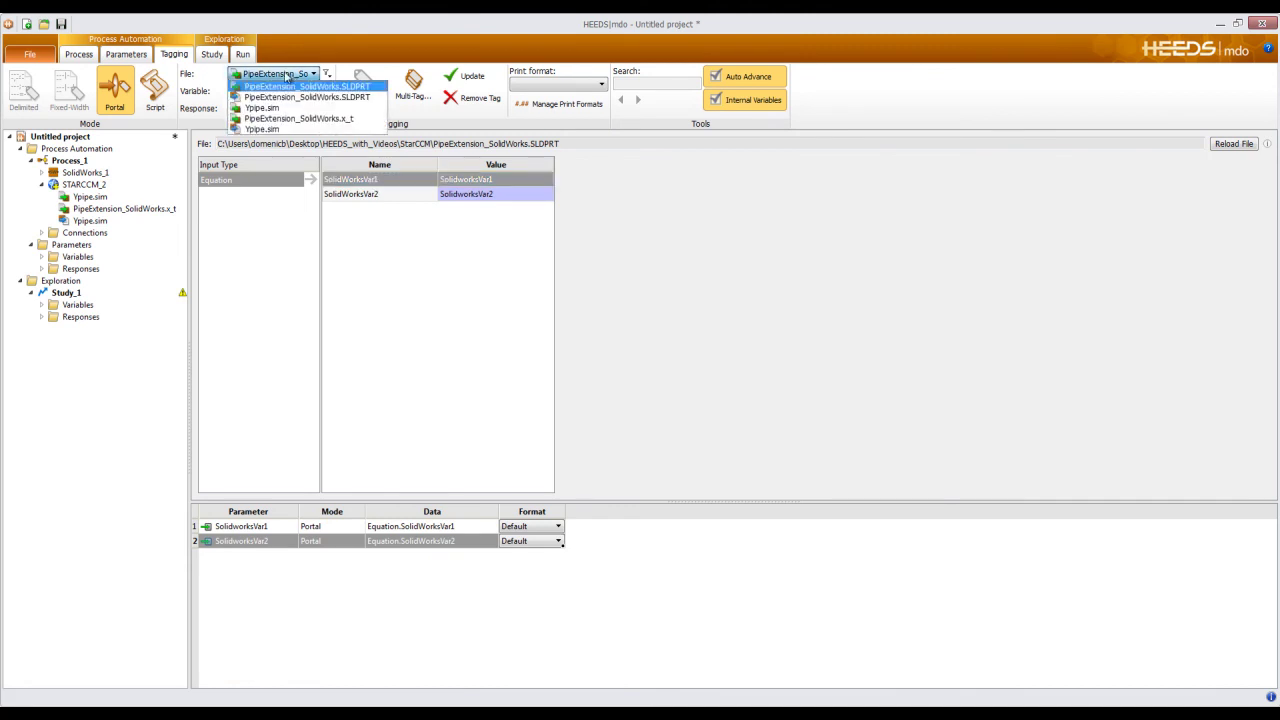
left_click(257, 109)
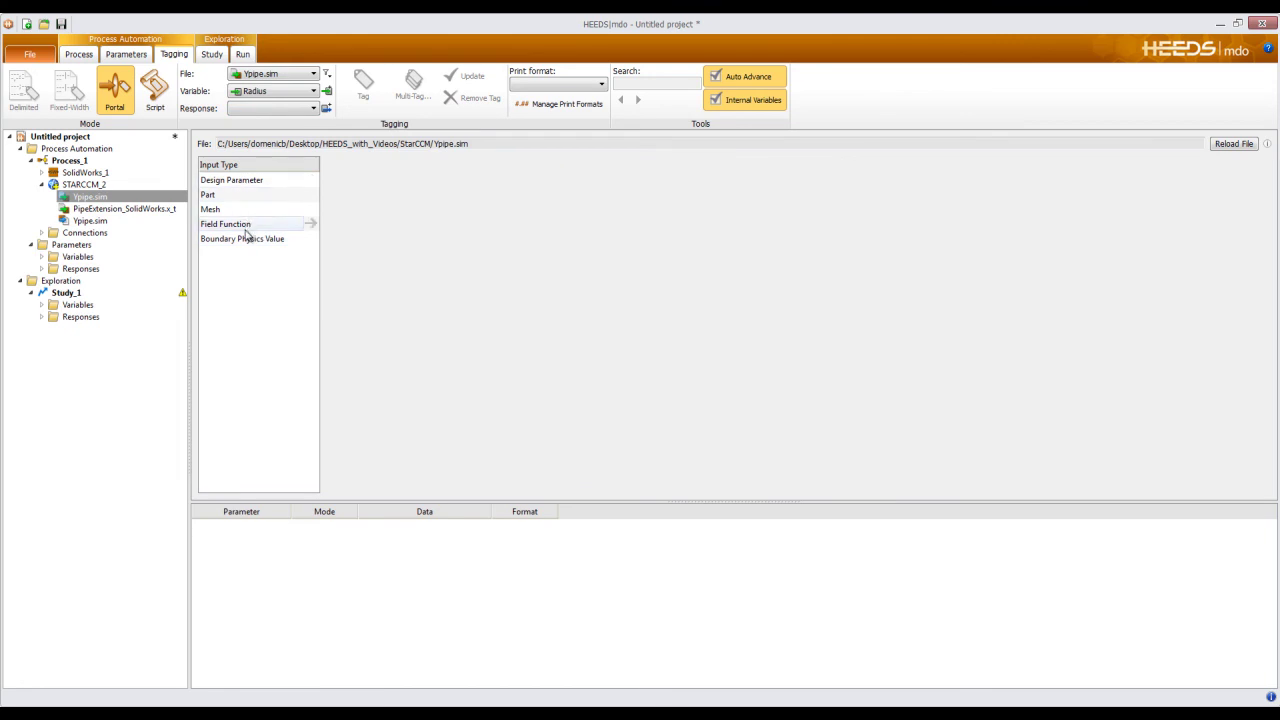
left_click(240, 182)
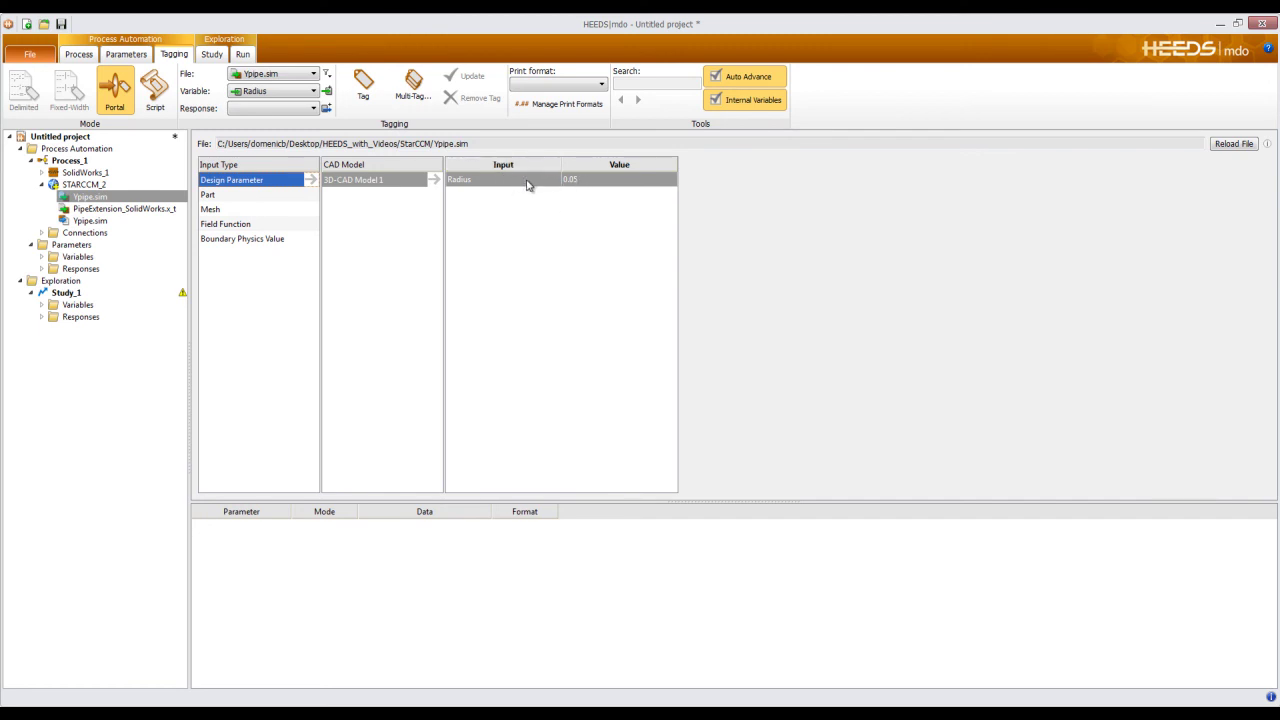
left_click(603, 183)
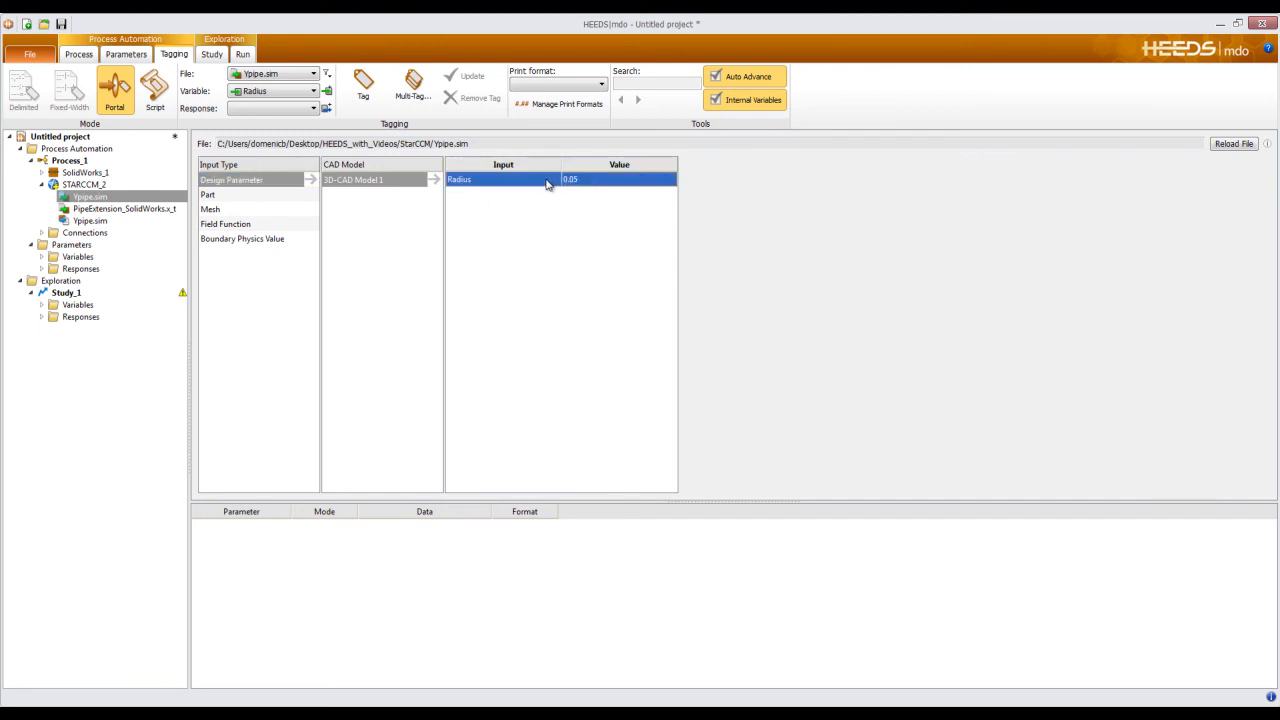
left_click(362, 85)
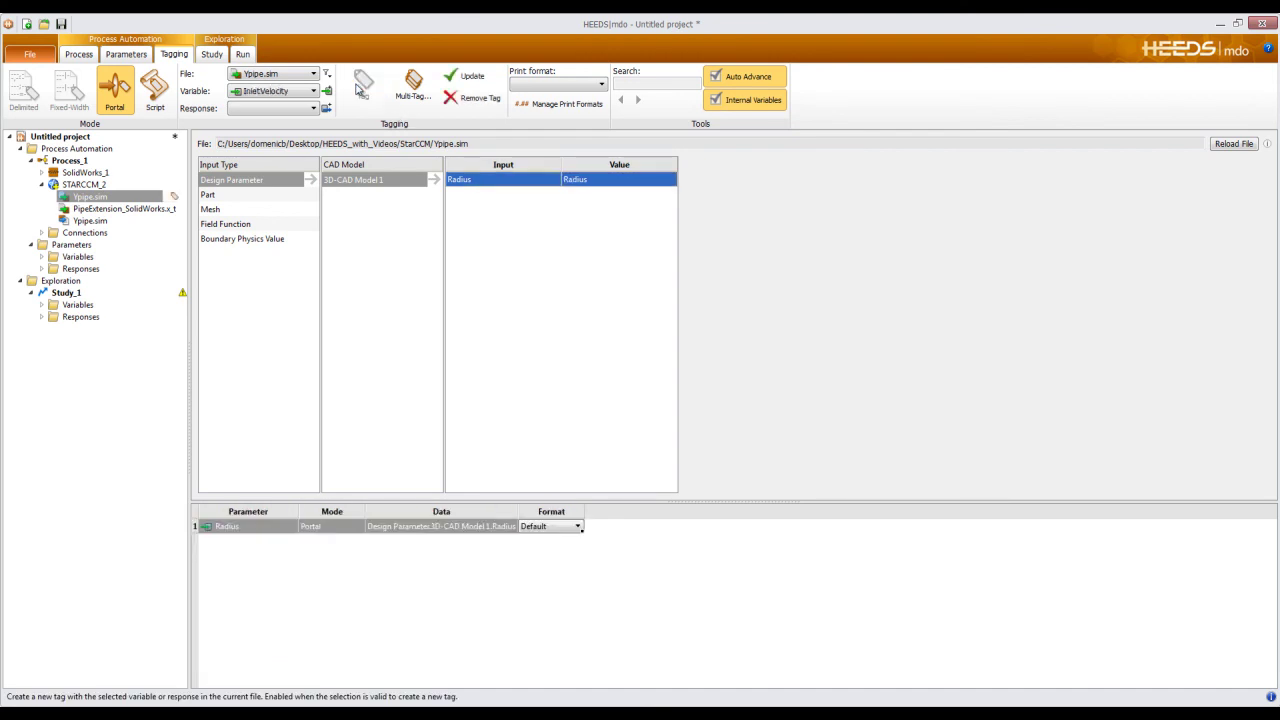
Tag InletVelocity to the matching field function in Ypipe.sim and view the boundary physics values of Ypipe.Inlet1 and Ypipe.Outlet
left_click(275, 197)
left_click(276, 209)
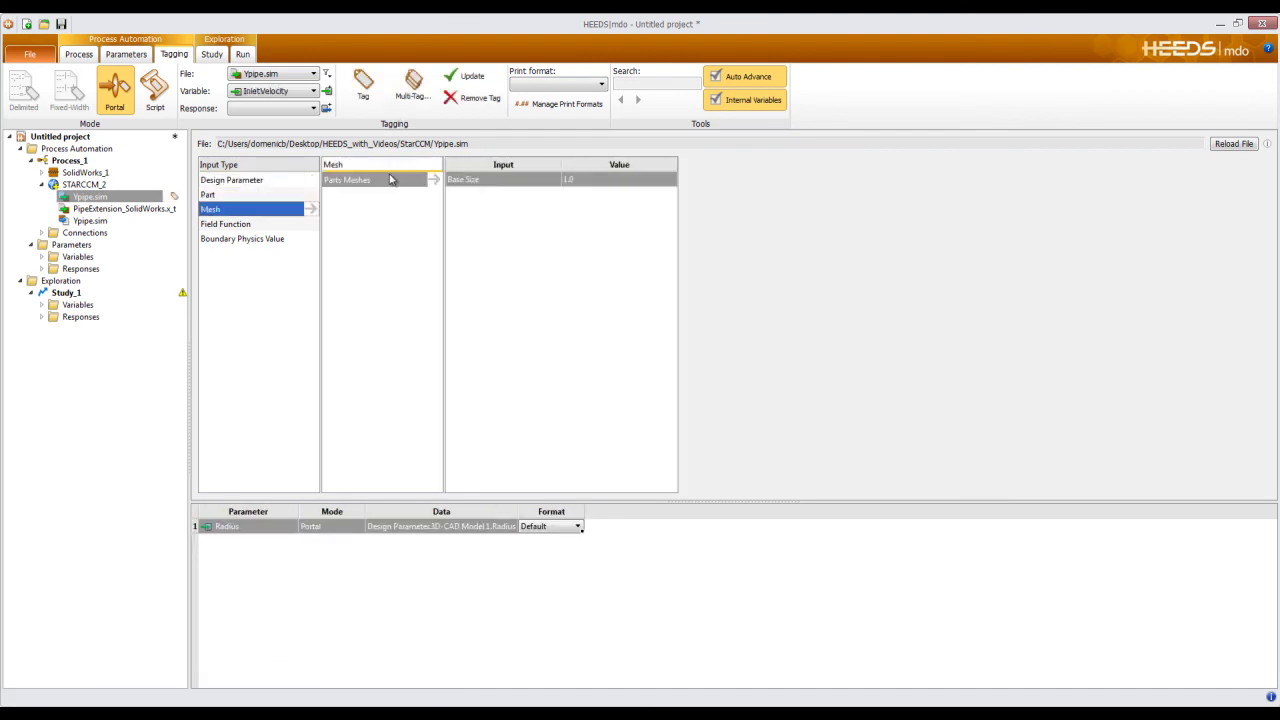
left_click(260, 225)
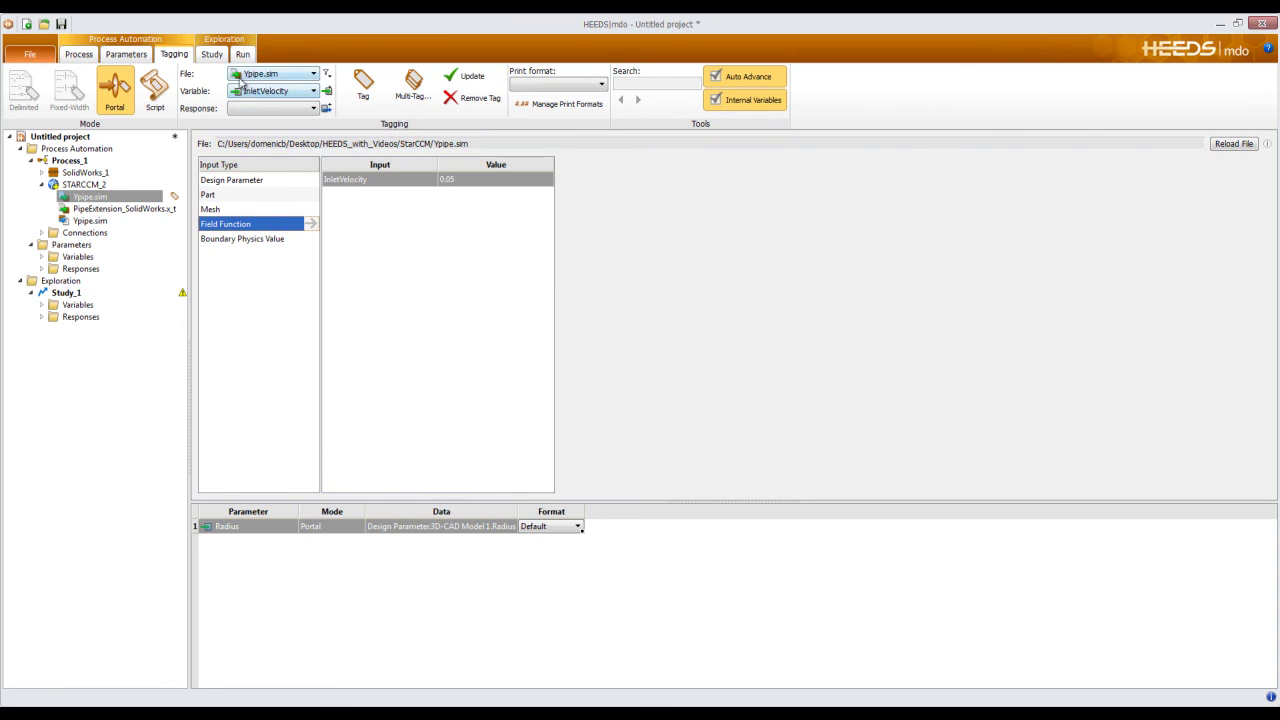
left_click(463, 181)
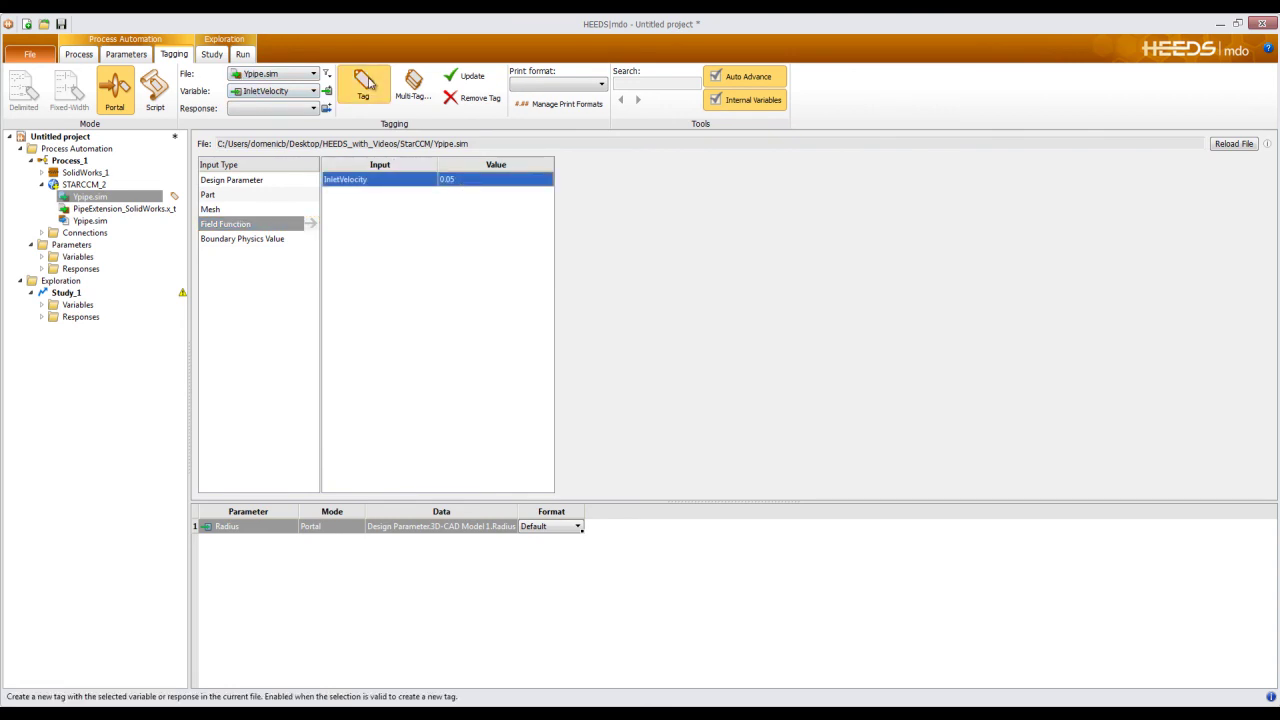
left_click(366, 84)
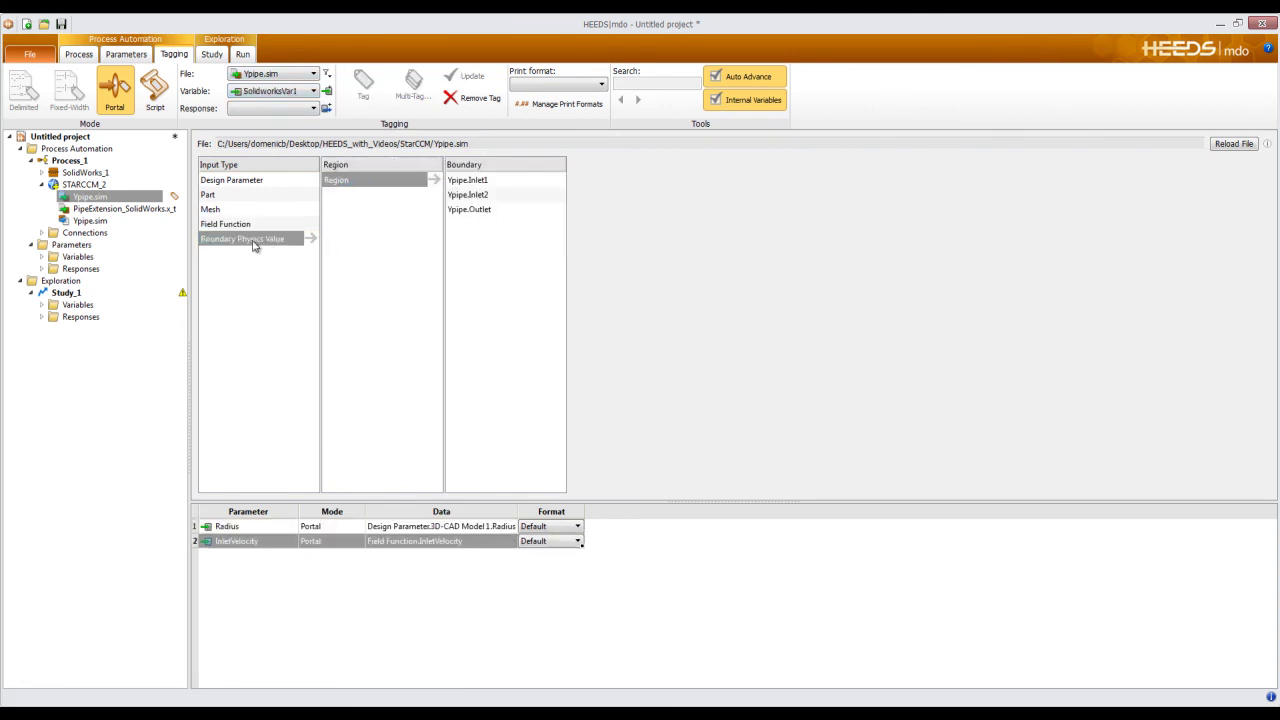
left_click(479, 181)
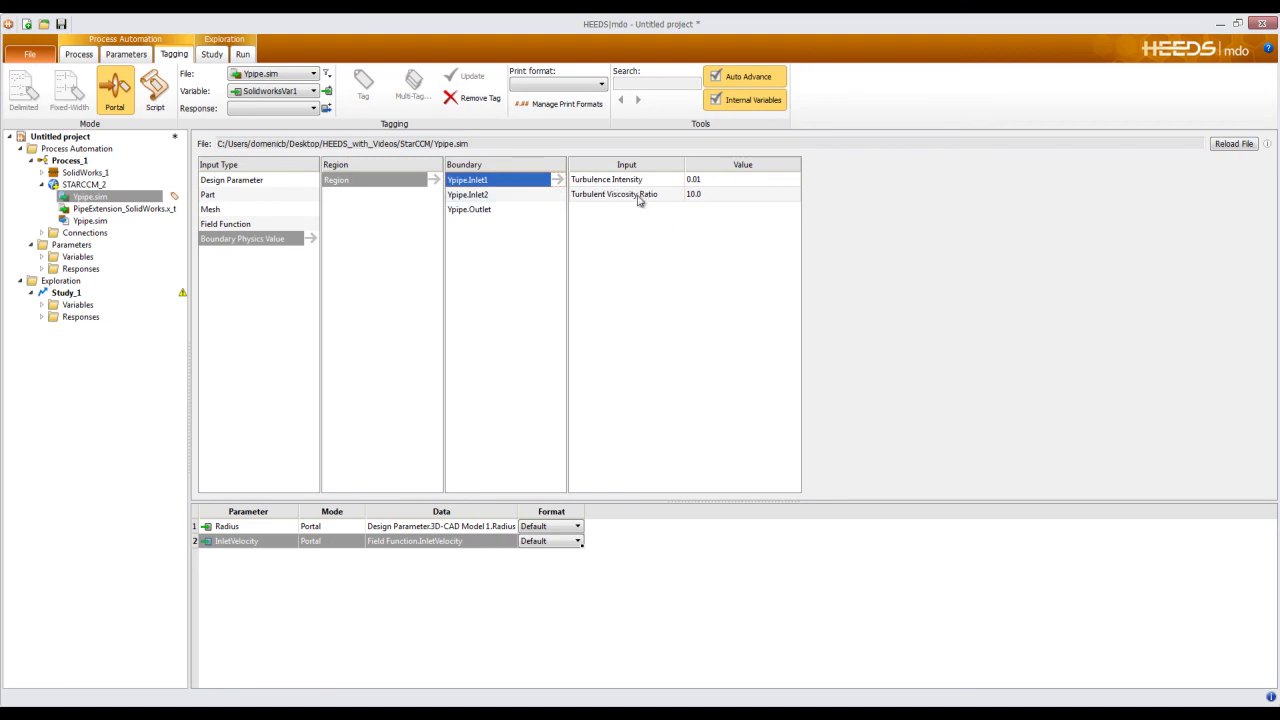
left_click(488, 209)
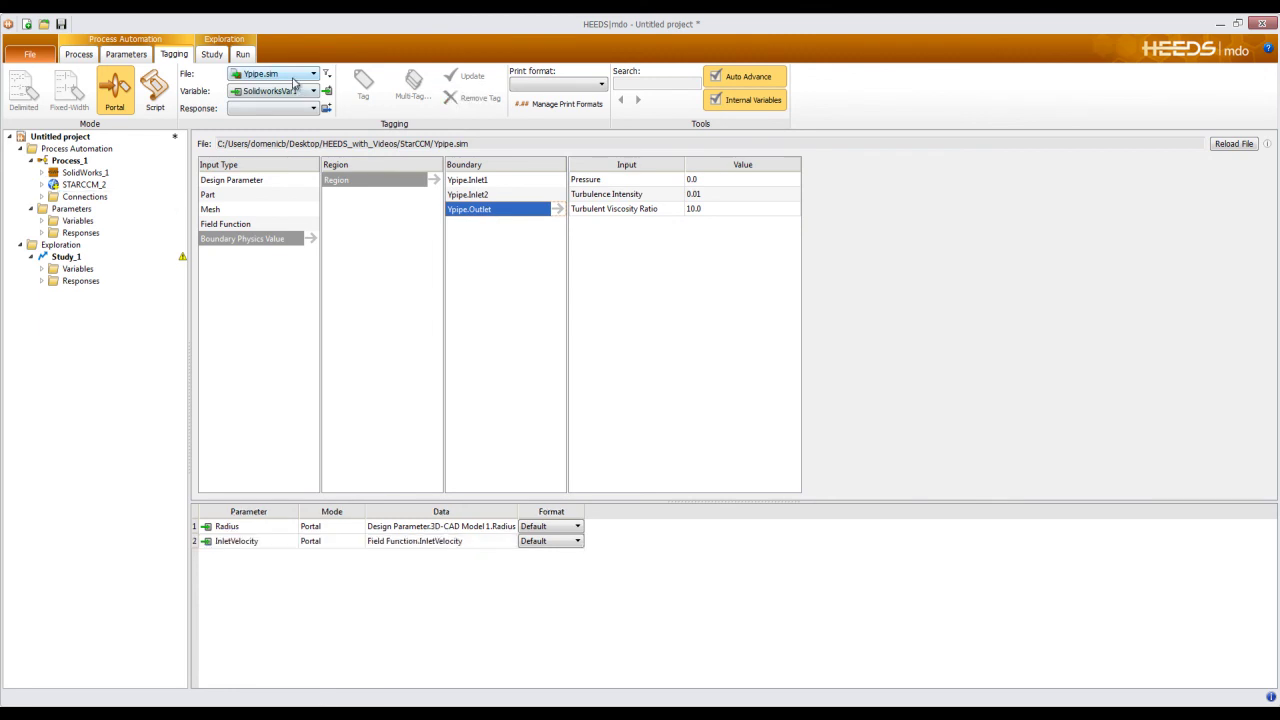
Tag the Iterations response to the Iterations report in the Ypipe.sim output file
left_click(293, 79)
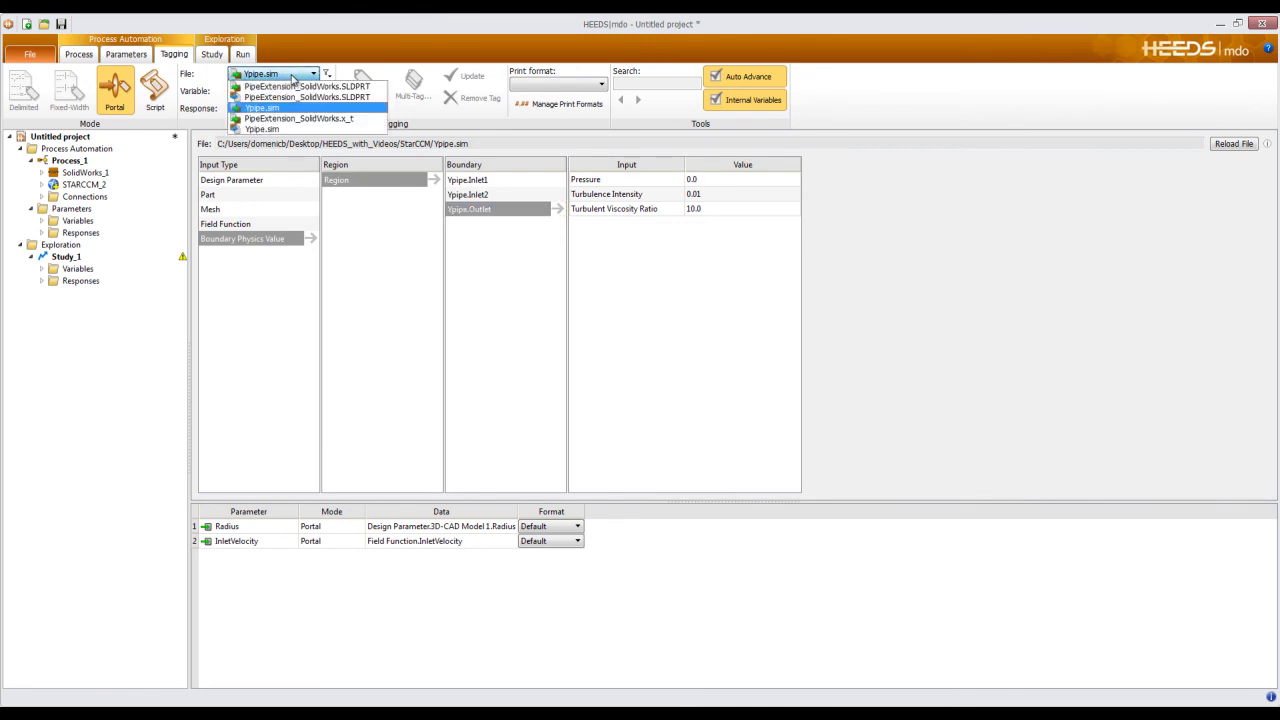
left_click(250, 131)
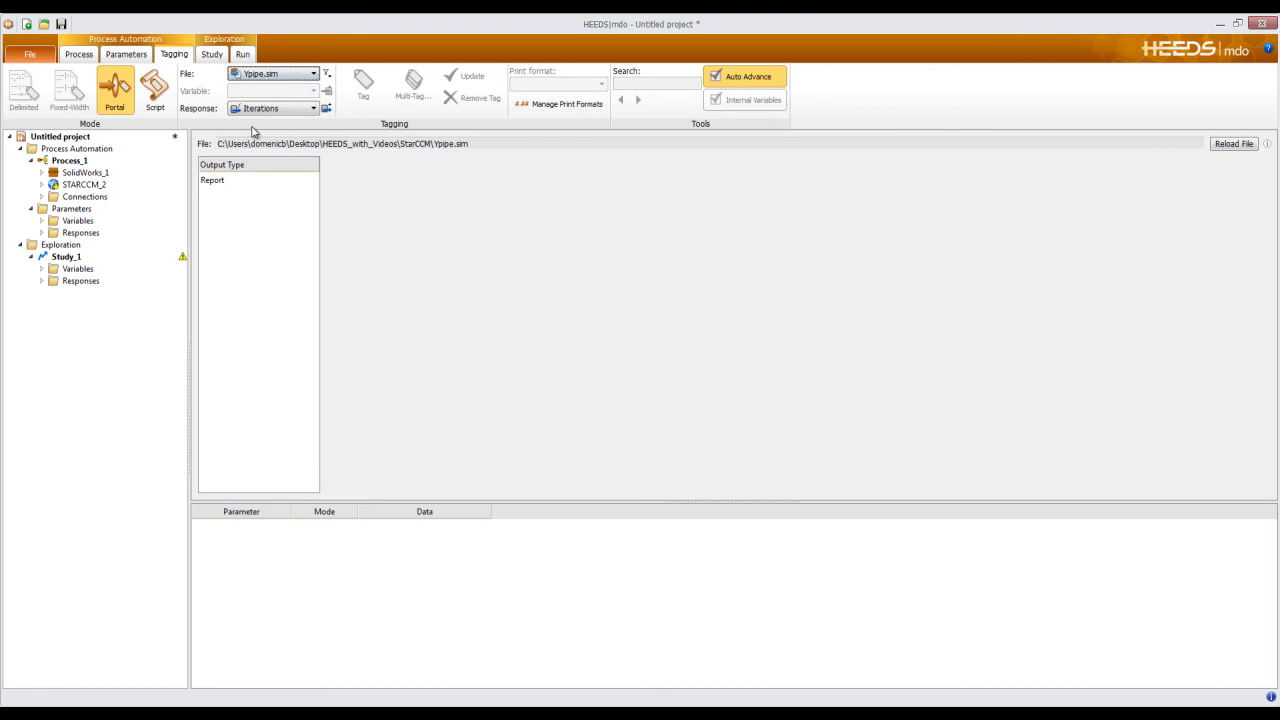
left_click(238, 184)
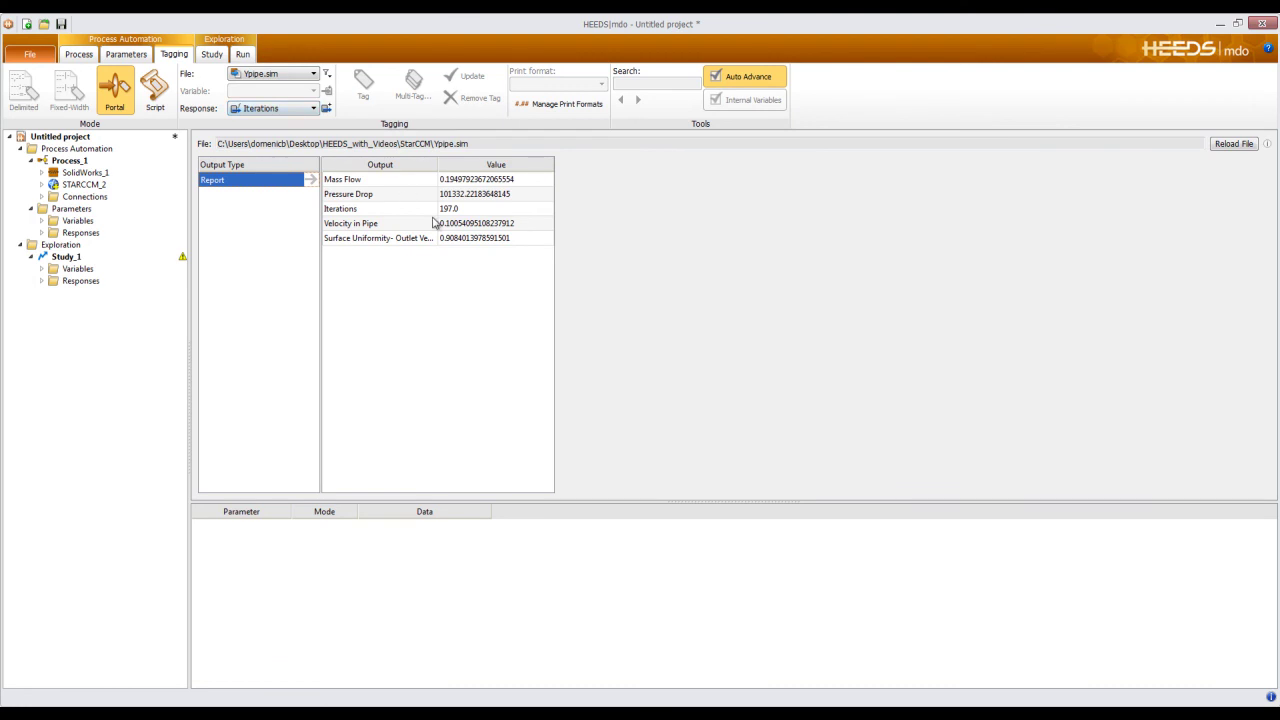
left_click(463, 209)
left_click(366, 91)
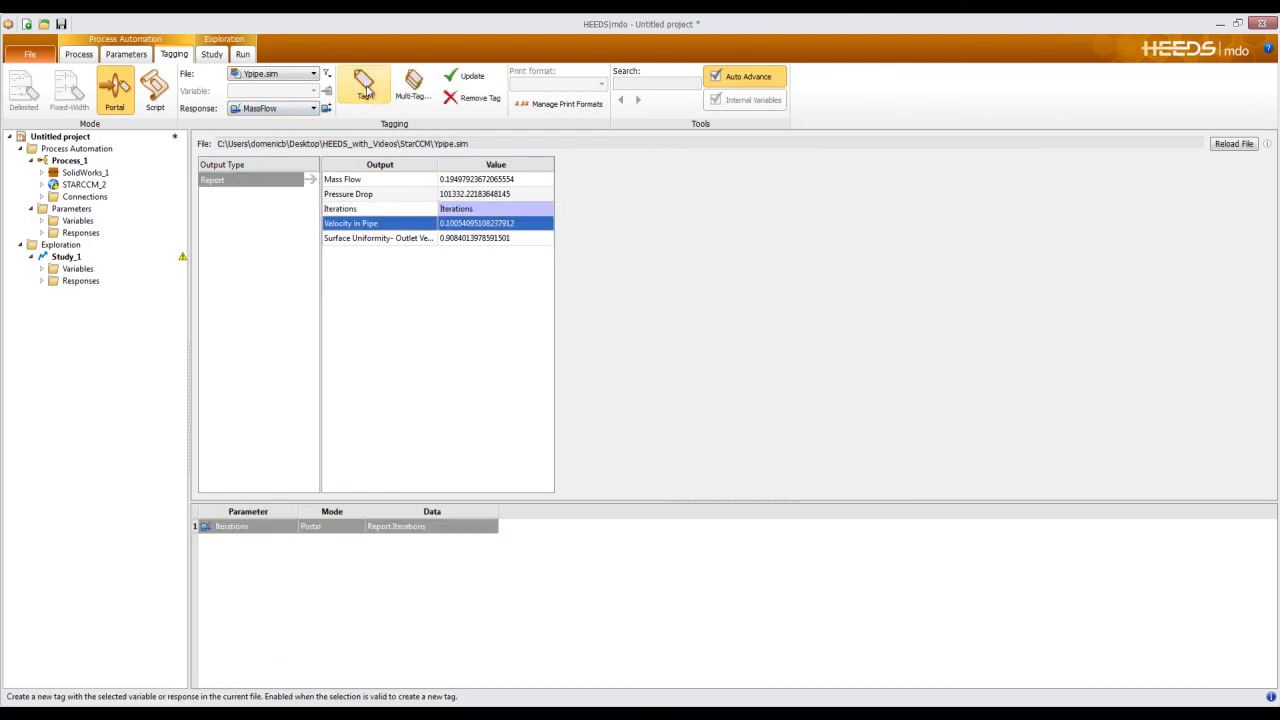
Tag MassFlow, PressureDrop and SurfaceUniformity_vel to the Mass Flow, Pressure Drop and Surface Uniformity- Outlet Velocity reports
left_click(481, 180)
left_click(366, 89)
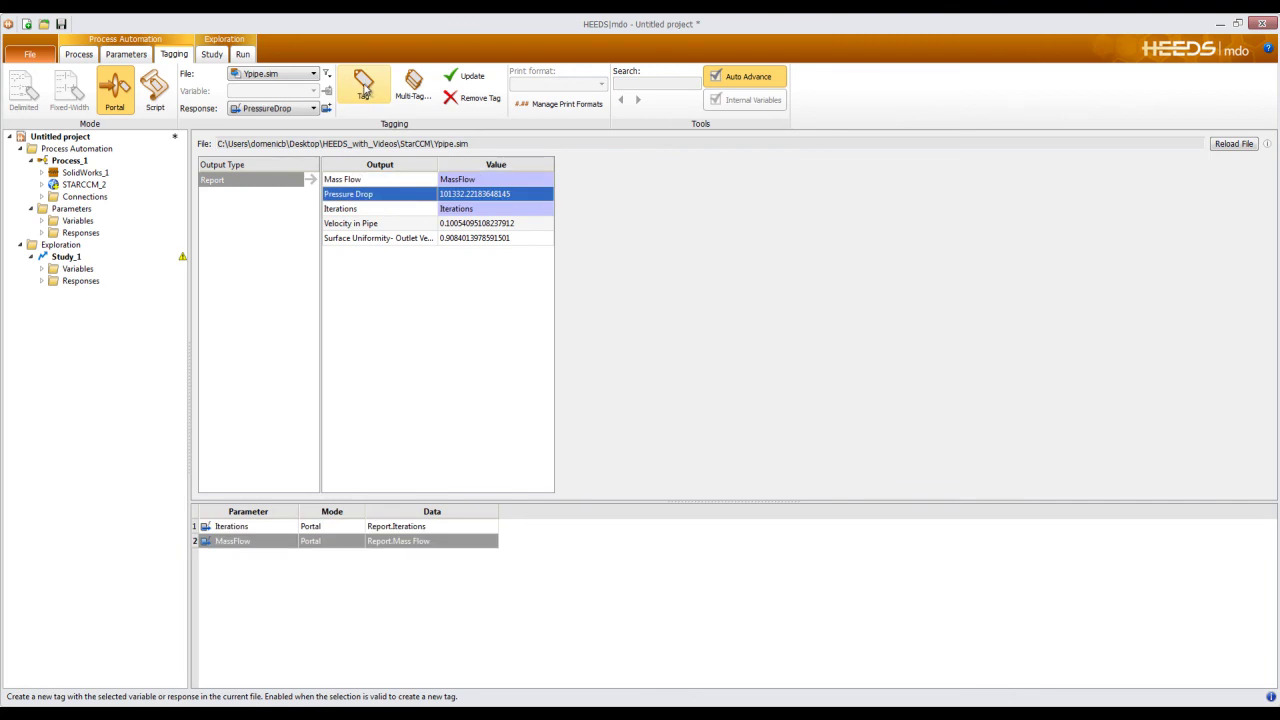
left_click(366, 89)
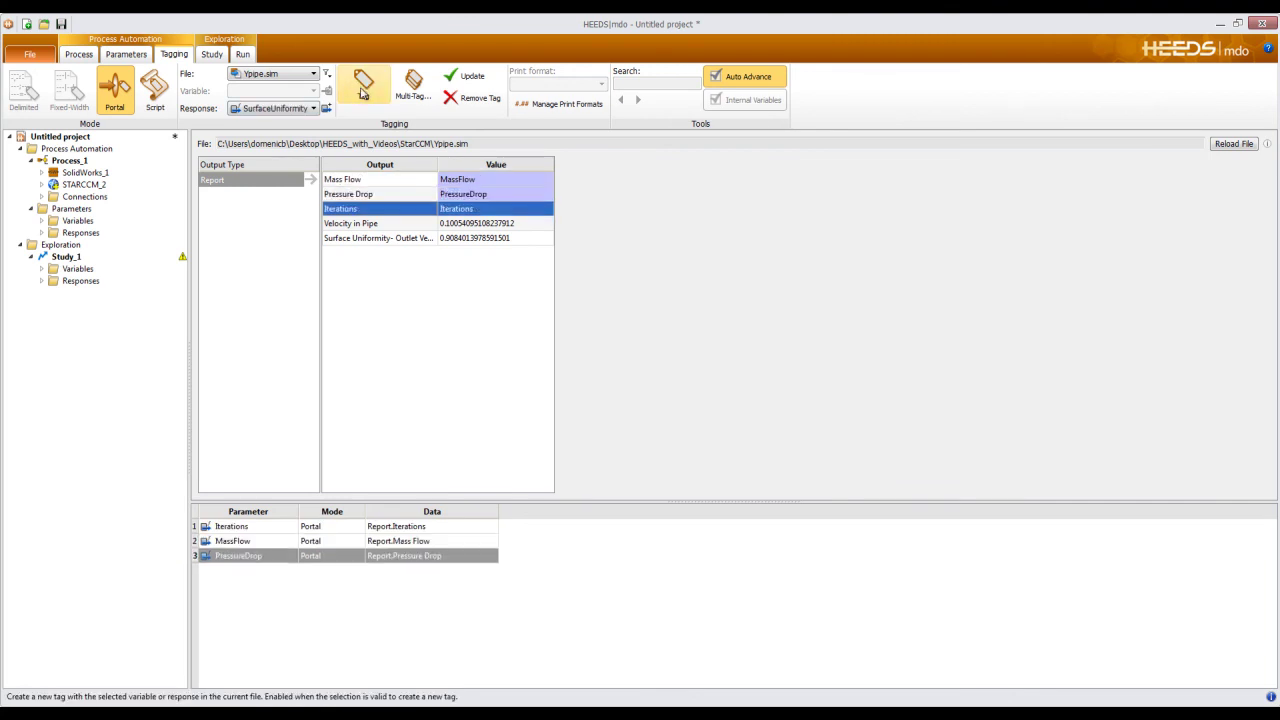
left_click(455, 223)
left_click(463, 239)
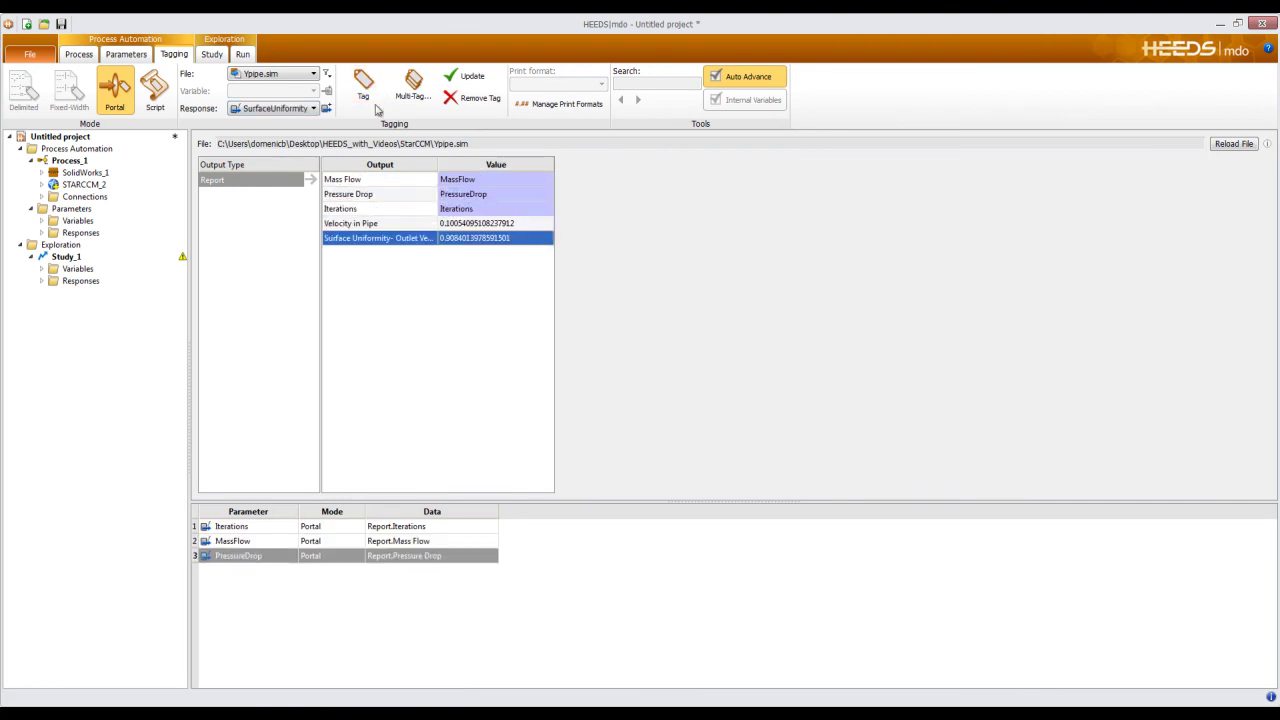
left_click(366, 89)
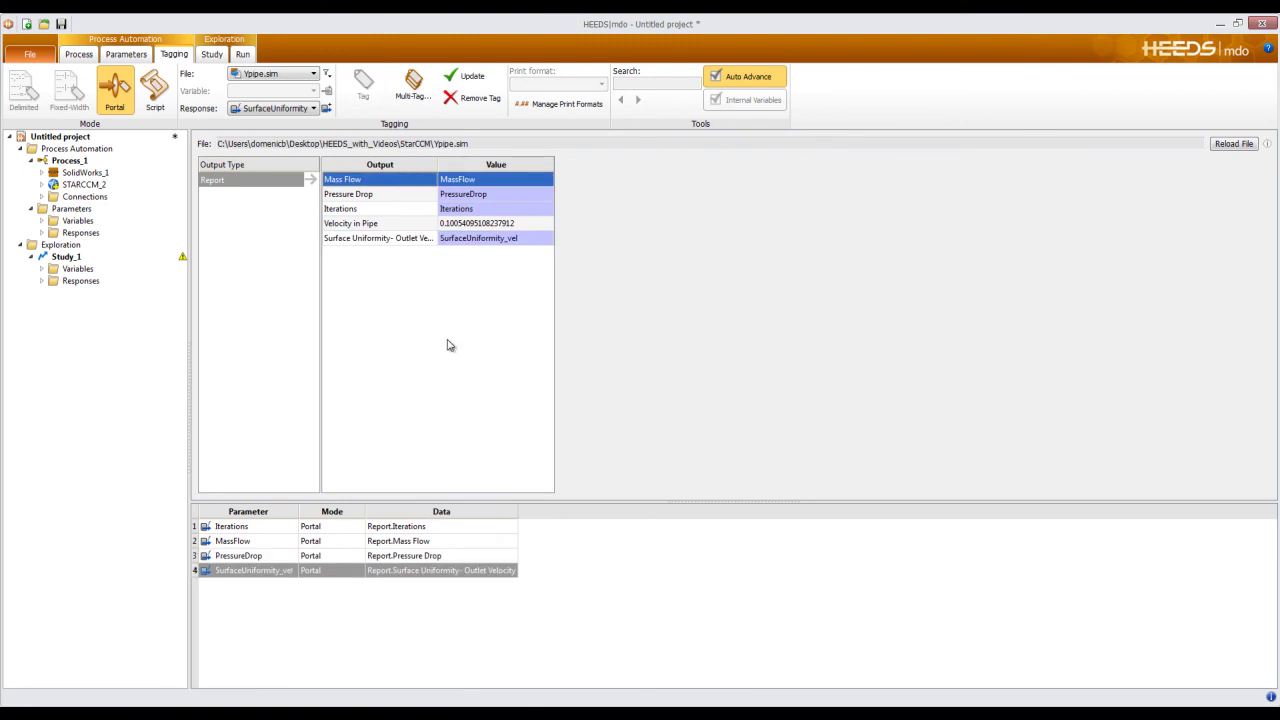